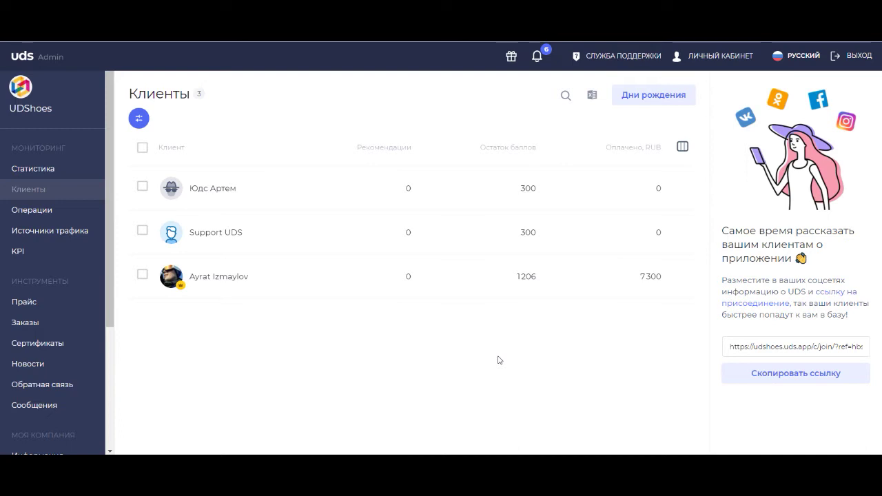
Step: Create a new product category named "Кеды" in the Прайс section
click(56, 307)
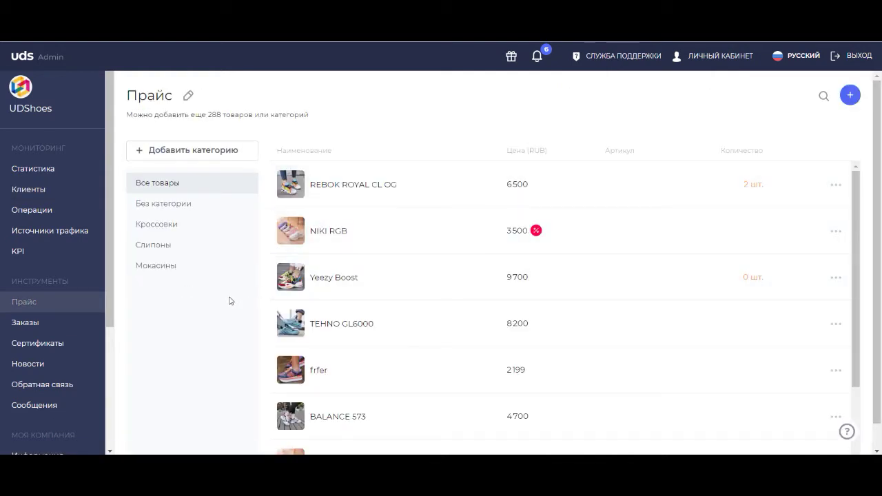
click(176, 159)
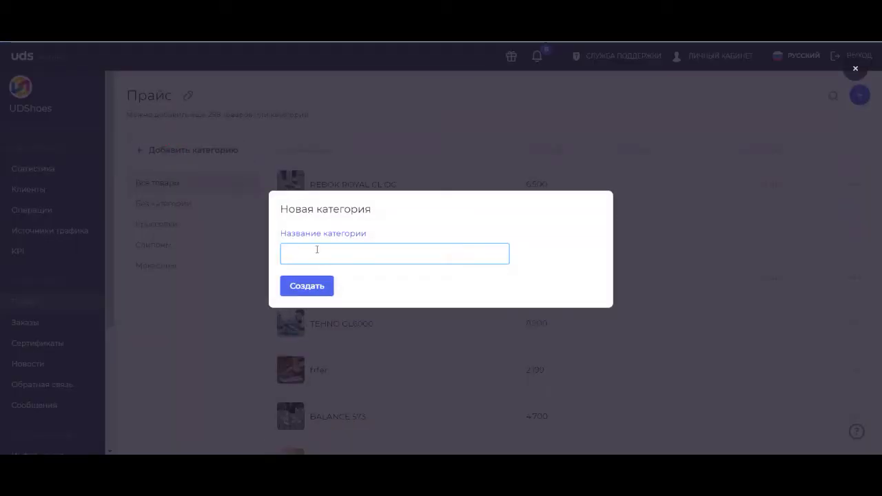
text(Кро)
key(BackSpace)
key(BackSpace)
key(BackSpace)
text(Кеды)
click(312, 289)
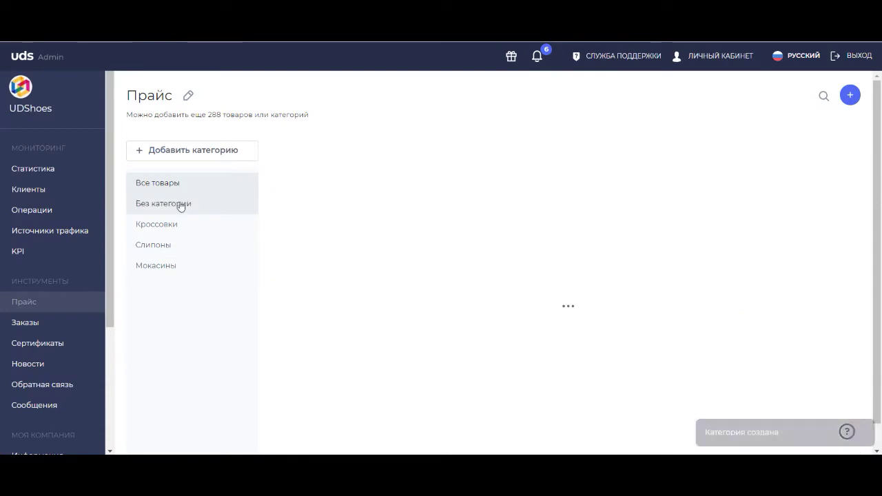
Step: Start a new product in the Кеды category with the name "Кеды 51" and the description "классные кеды"
click(155, 230)
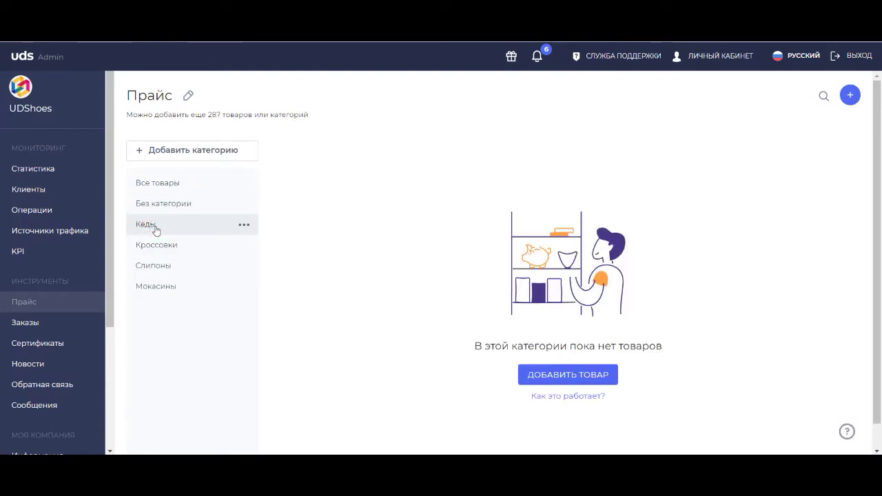
click(852, 96)
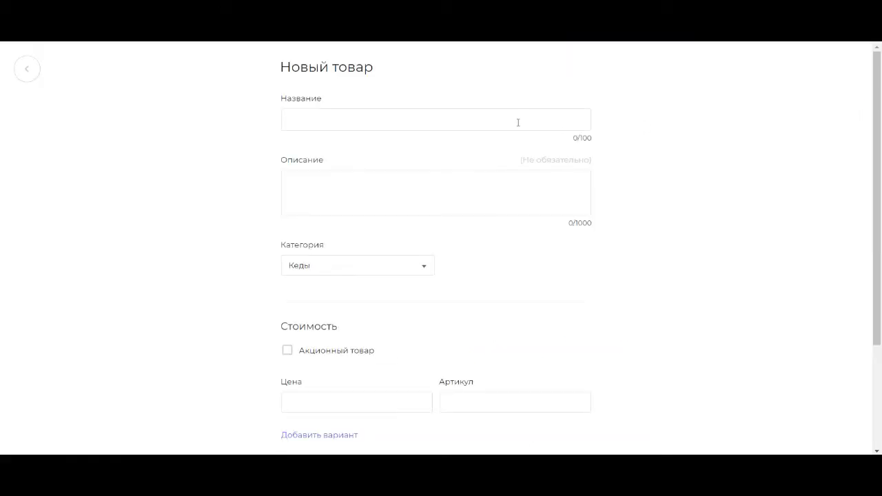
click(421, 122)
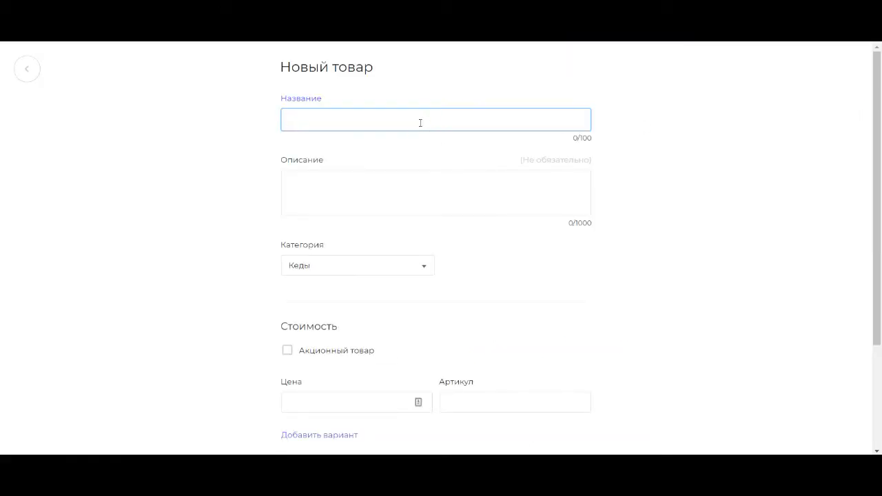
text(Кеды 51)
click(373, 197)
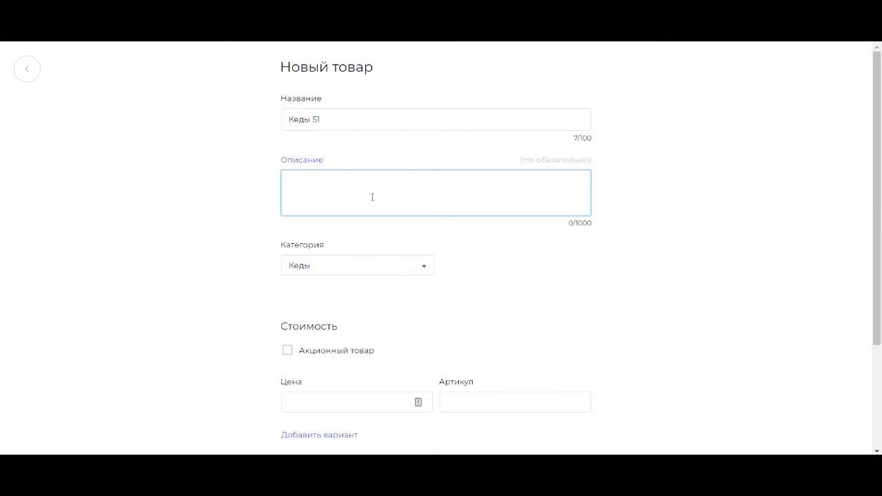
text(классные кеды)
Step: Set the new product's price to 1000
scroll(399, 255, down, 2)
click(344, 280)
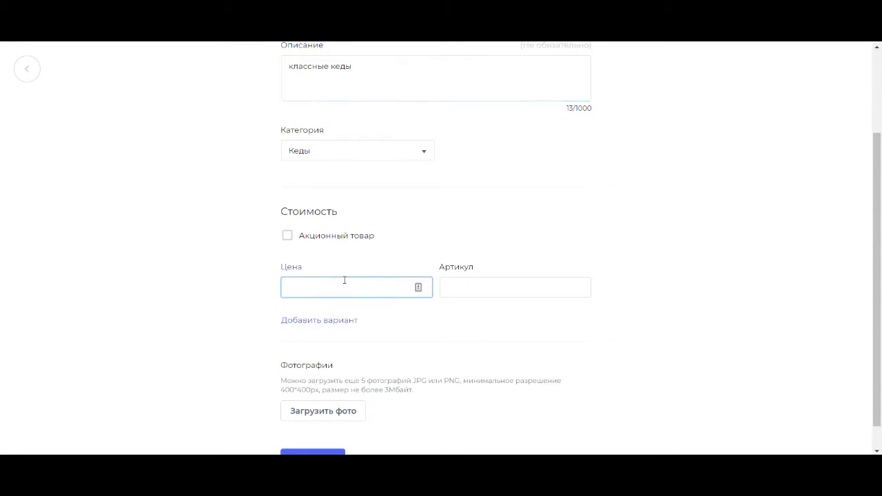
text(1000)
click(288, 237)
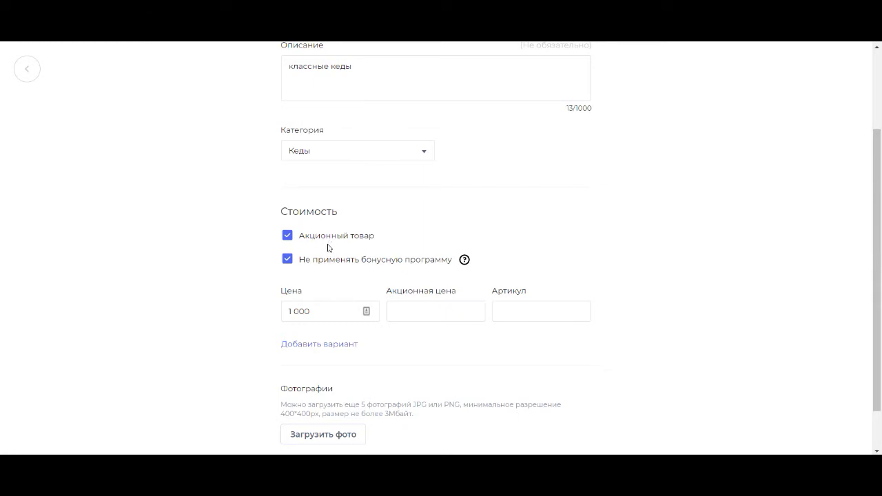
mouse_move(466, 262)
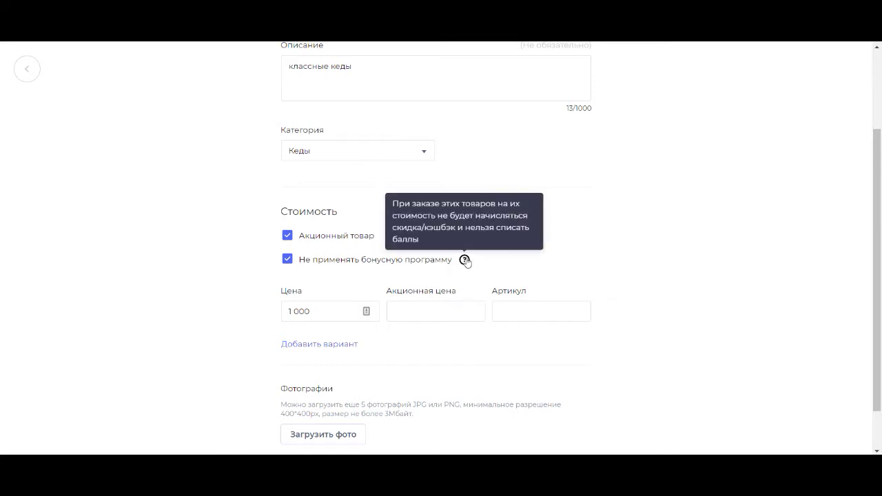
click(435, 305)
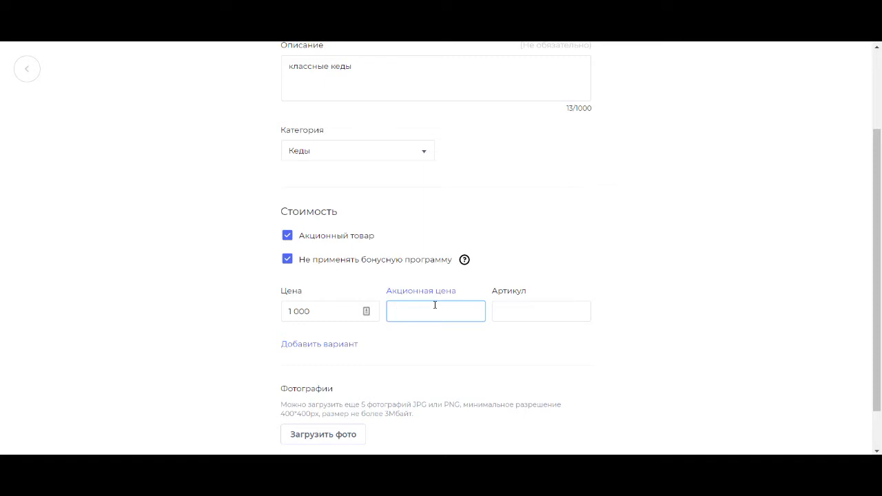
click(288, 236)
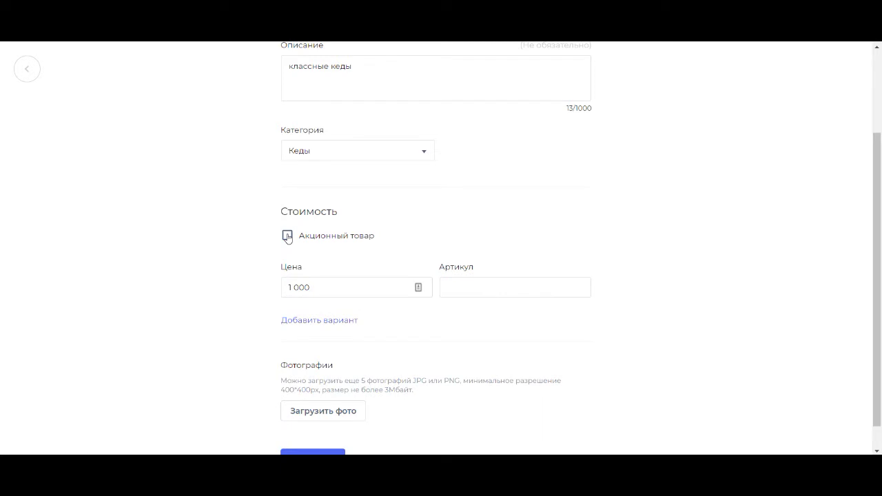
Step: Split the product into two variants named 39 and 40
scroll(251, 256, down, 1)
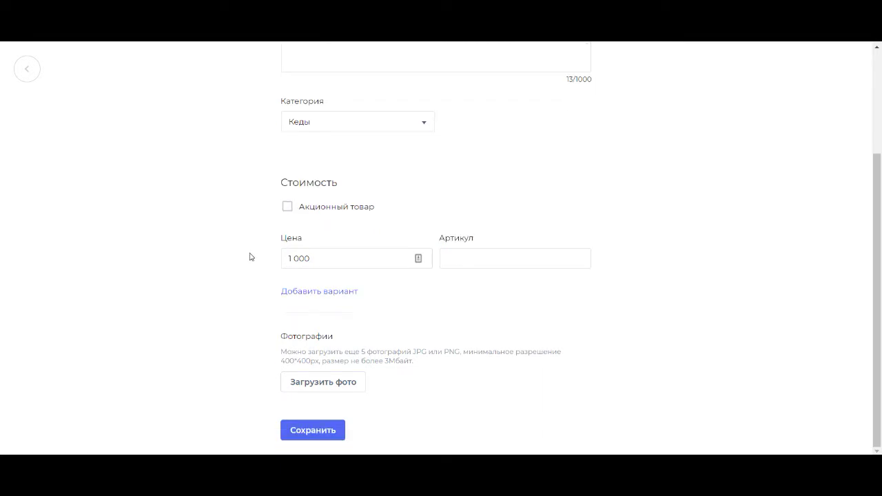
click(320, 293)
scroll(337, 290, down, 3)
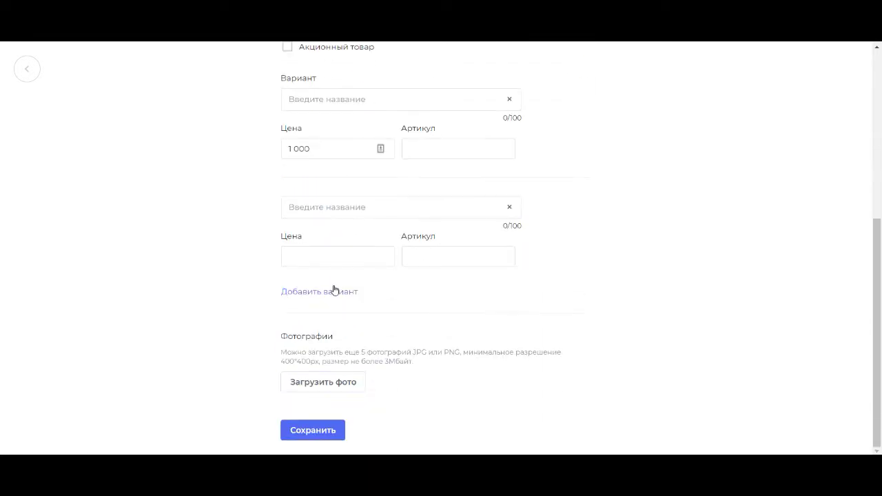
scroll(322, 292, up, 2)
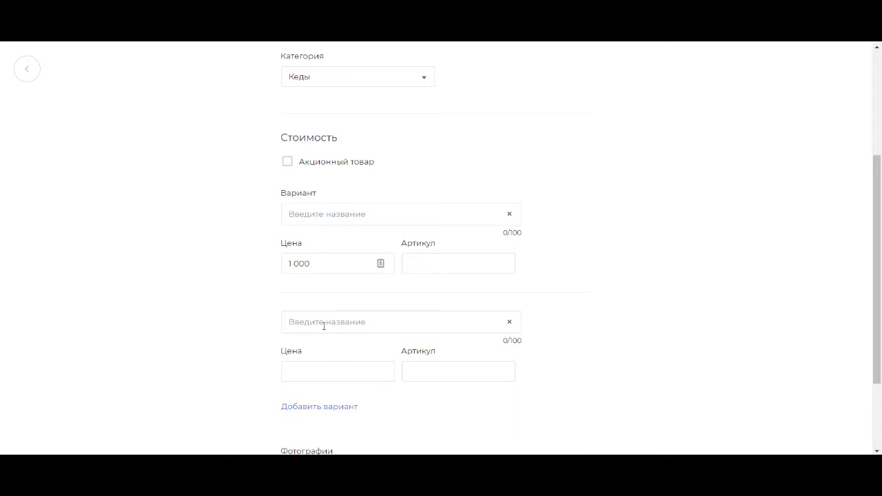
click(338, 322)
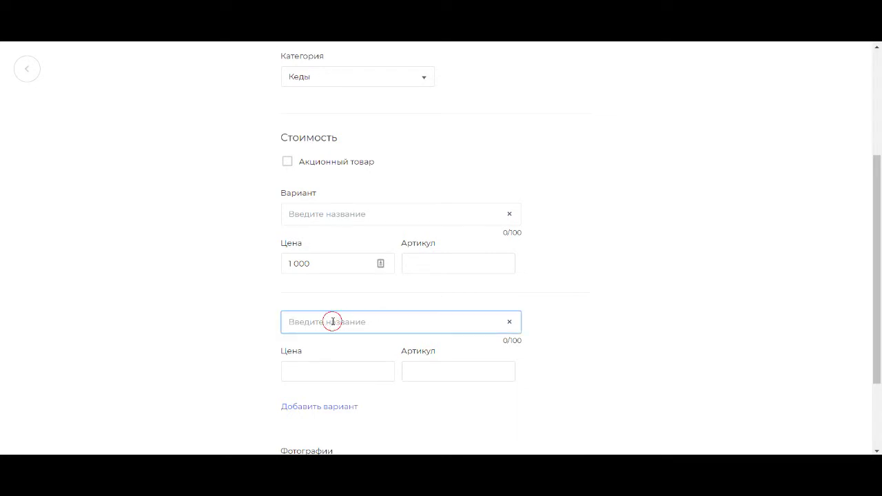
click(326, 214)
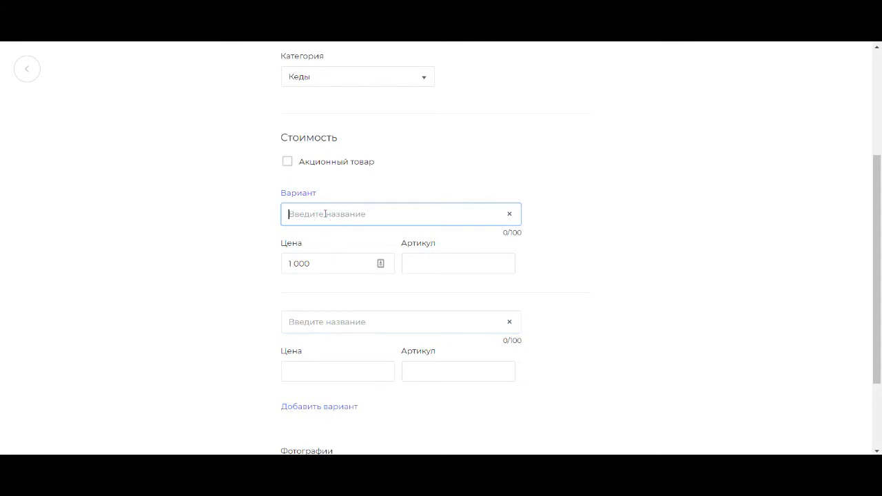
text(42)
drag(307, 217, 260, 208)
text(39)
click(317, 322)
text(40)
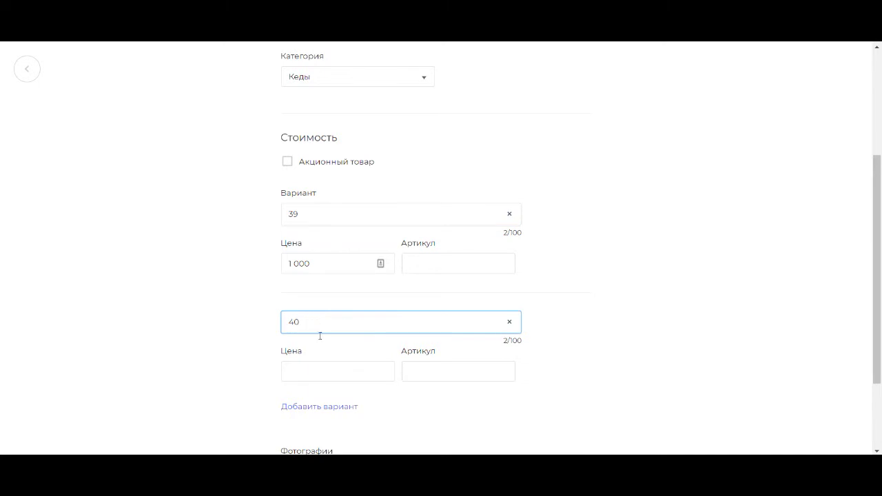
Step: Add a third product variant named 42
click(329, 408)
click(308, 327)
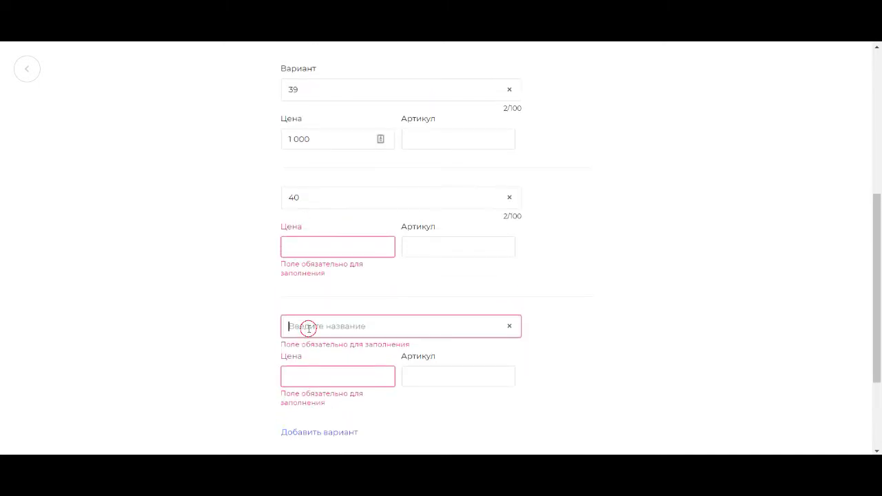
text(42)
Step: Set the price of variants 40 and 42 to 1 000 each
click(306, 246)
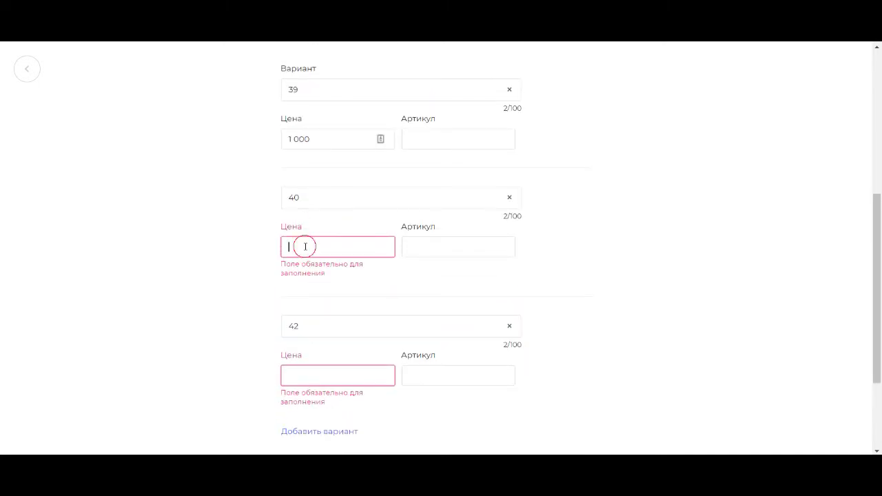
text(1 000)
click(359, 354)
text(1 000)
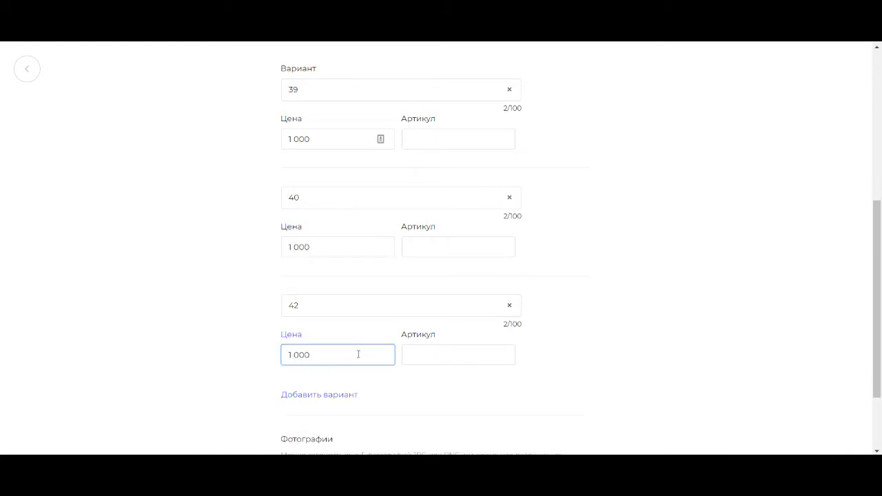
click(246, 275)
scroll(241, 270, up, 2)
scroll(239, 265, down, 2)
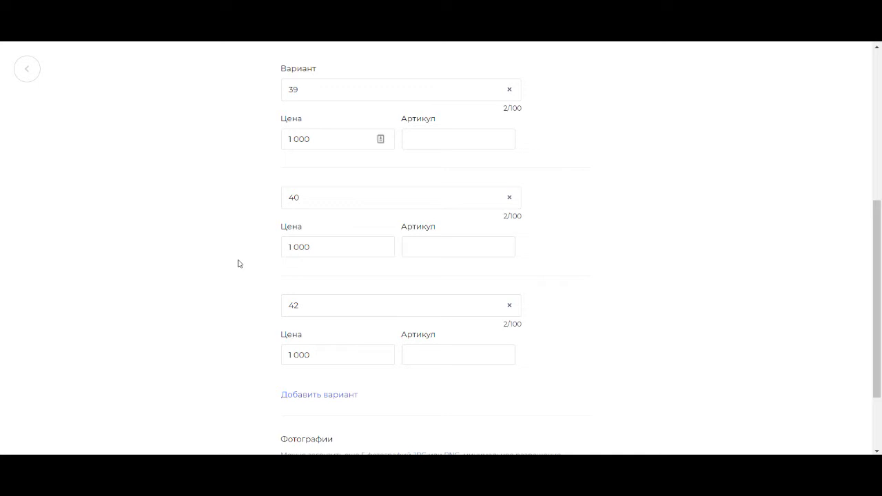
scroll(237, 204, up, 3)
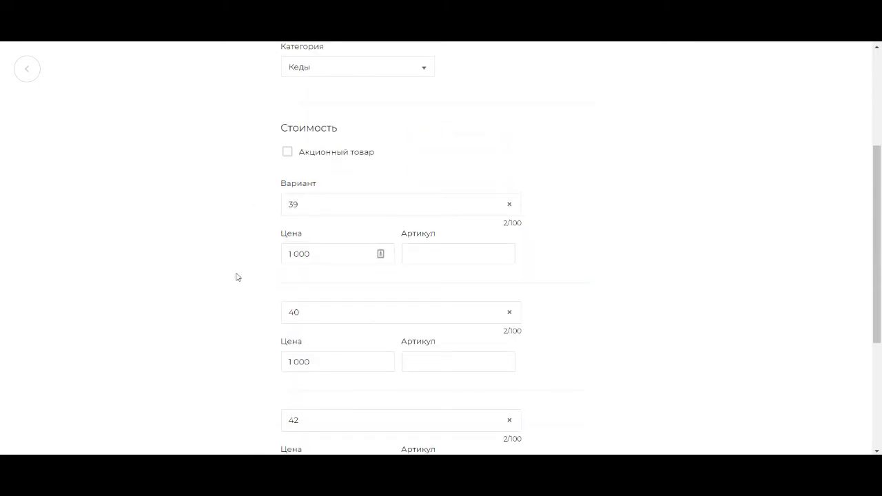
scroll(255, 258, down, 3)
scroll(254, 202, up, 2)
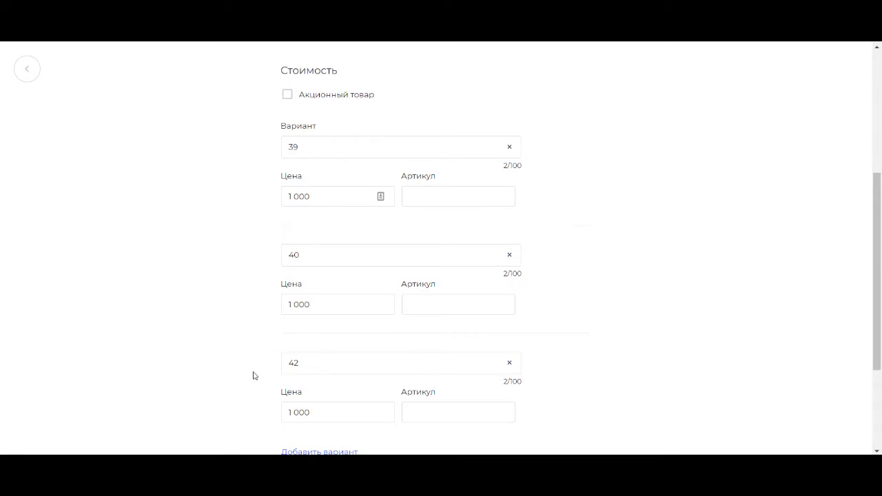
Step: Upload the black sneaker photo with the crop enlarged to cover nearly the whole image, and save the product
scroll(255, 355, down, 3)
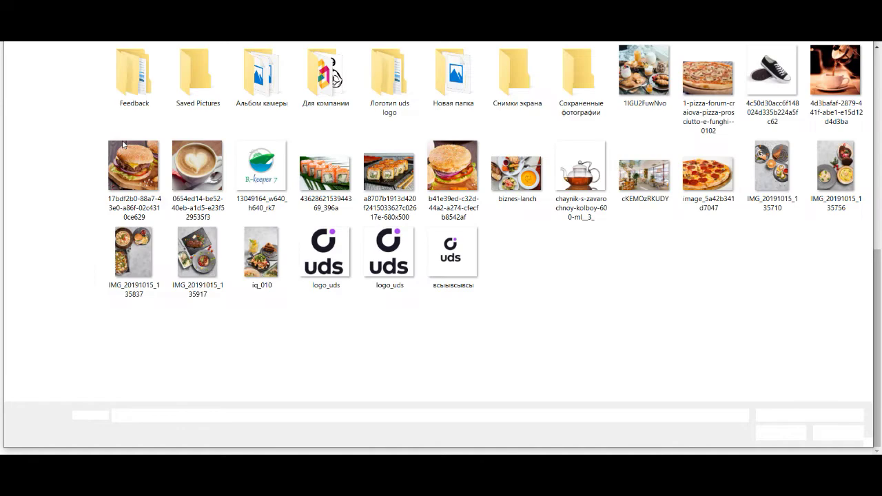
double_click(759, 82)
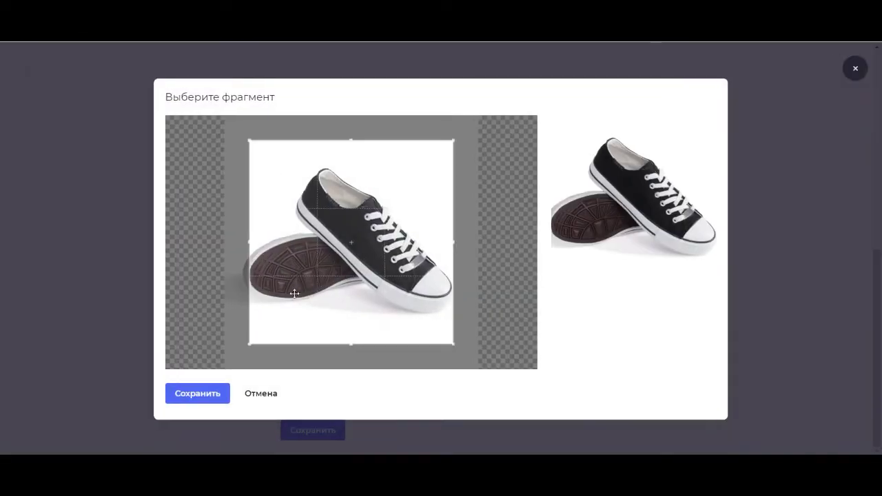
drag(309, 224, 282, 200)
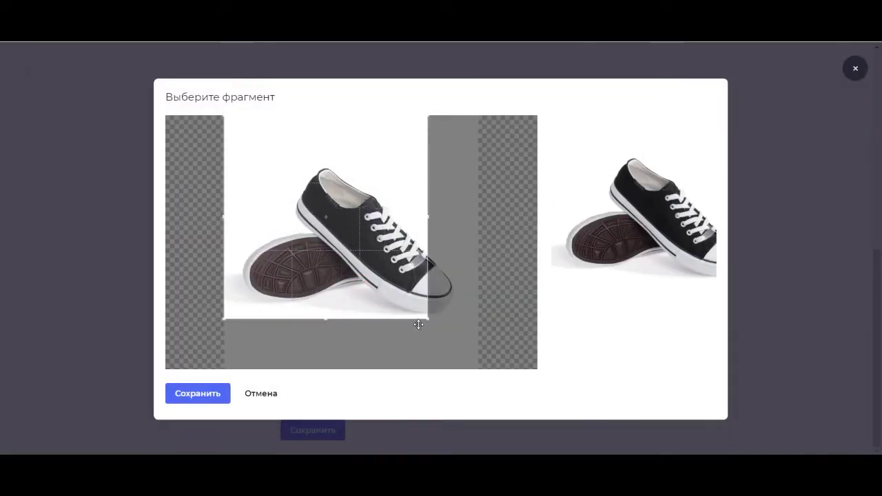
drag(427, 319, 475, 367)
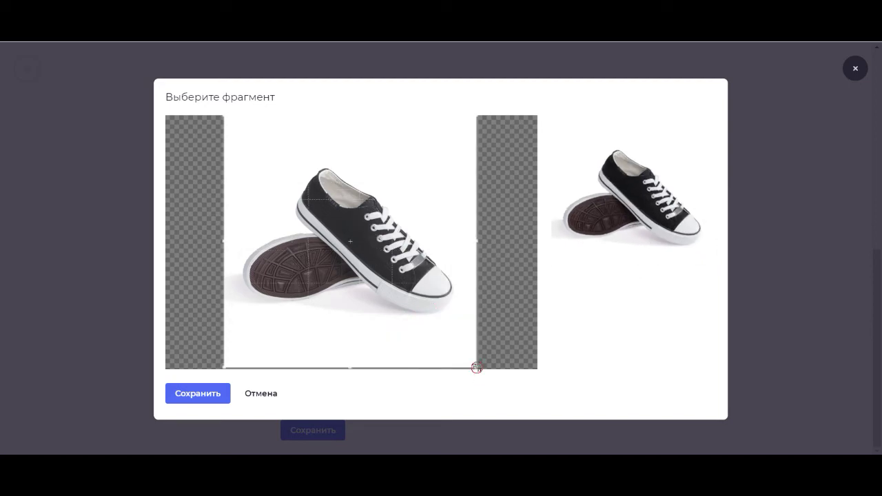
click(206, 393)
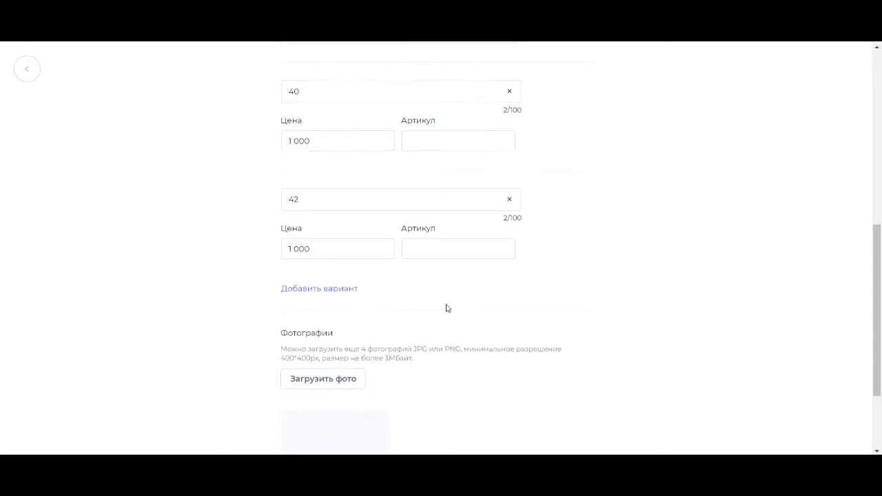
scroll(445, 307, down, 2)
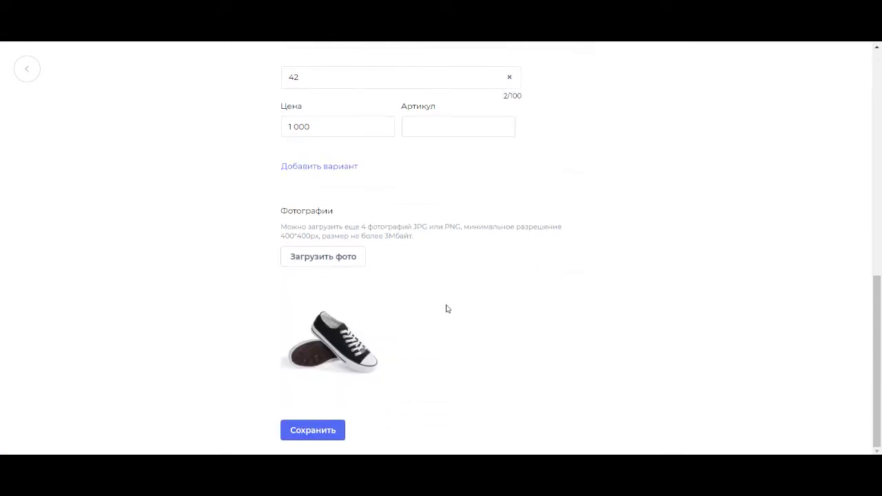
click(317, 435)
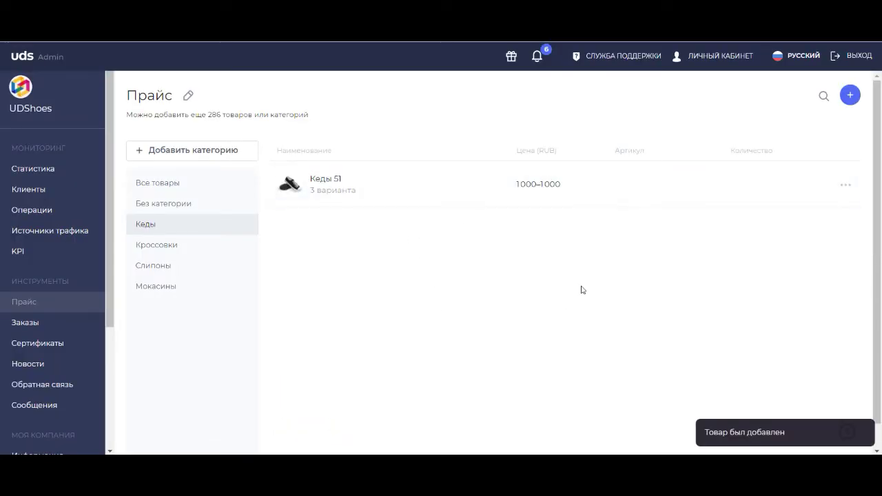
Step: Set the stock quantities of Кеды 51 to 5 for variant 39, 5 for variant 40 and 7 for variant 42
click(845, 184)
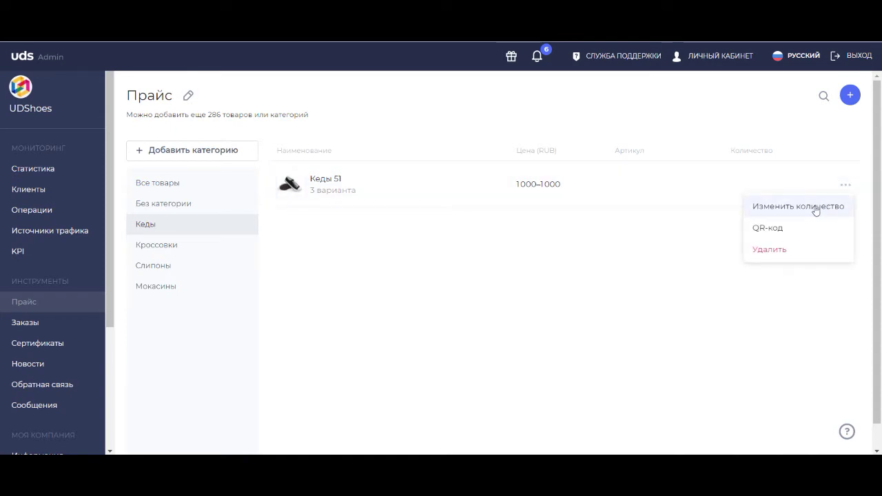
click(816, 211)
click(560, 209)
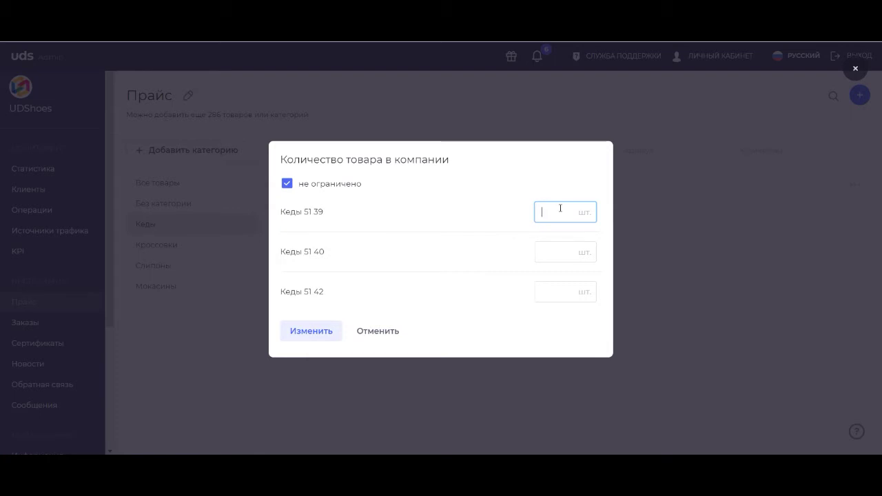
text(5)
click(548, 250)
text(5)
click(555, 288)
text(7)
click(327, 330)
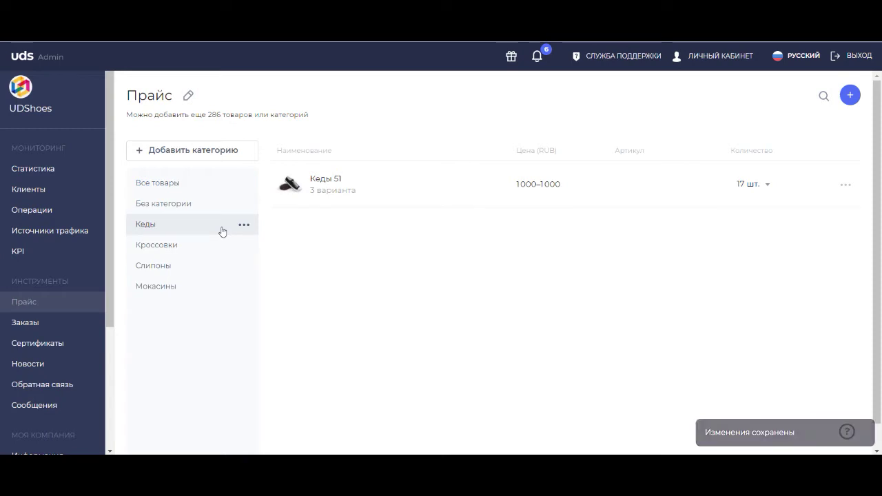
Step: Display the QR code and link of the product Кеды 51, and close them
click(845, 186)
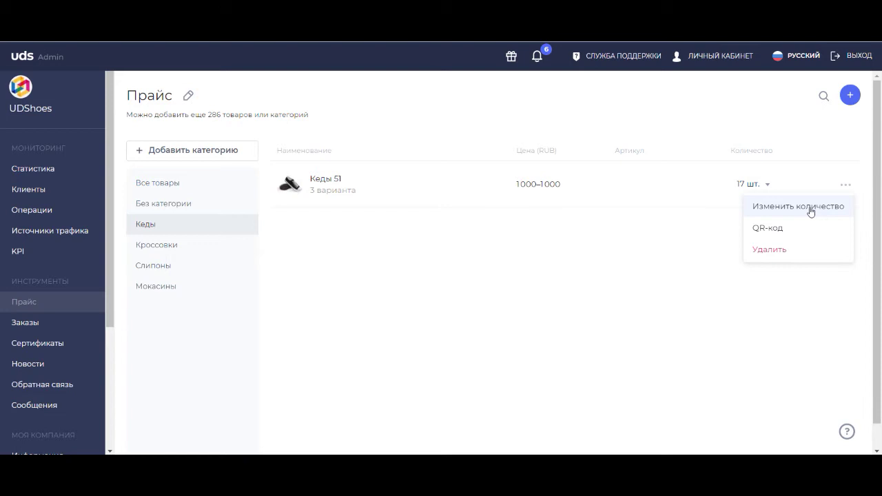
click(776, 229)
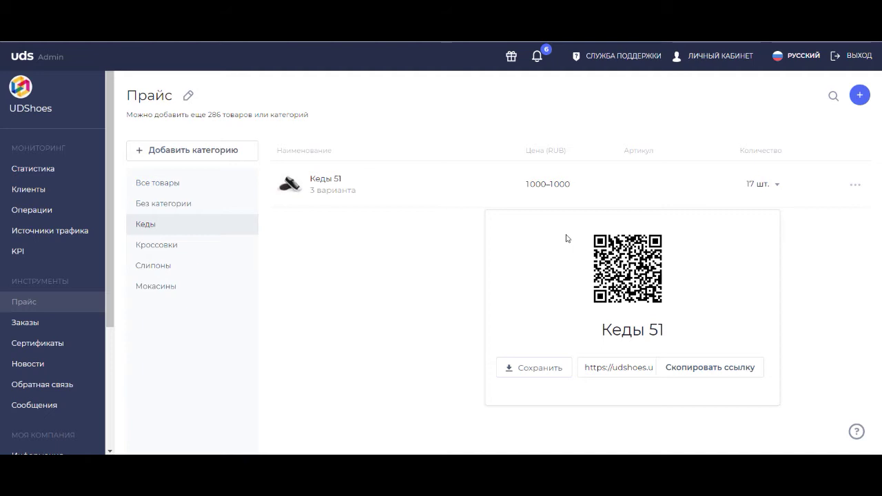
click(469, 237)
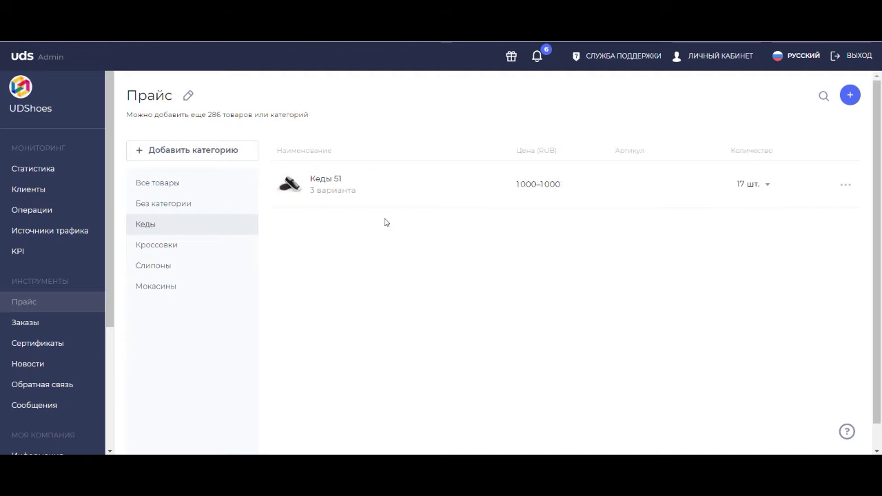
Step: View the alternative names offered for the Прайс section, and close the dialog without choosing another
click(188, 98)
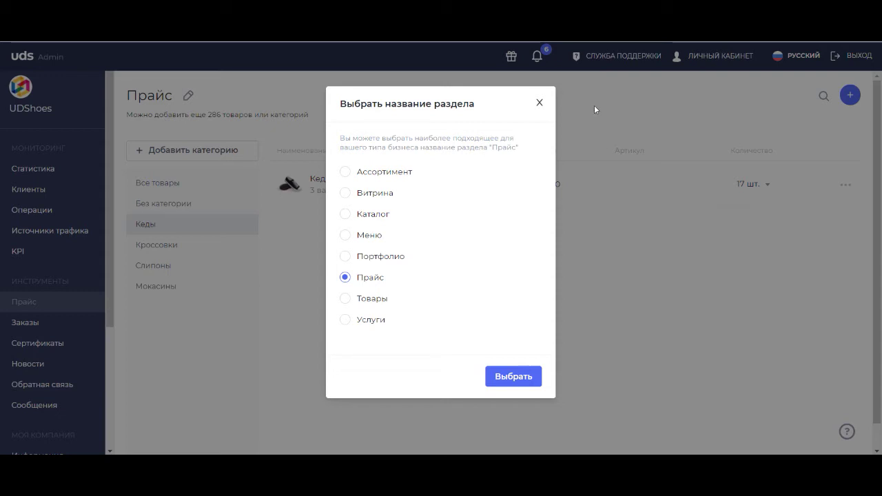
click(538, 104)
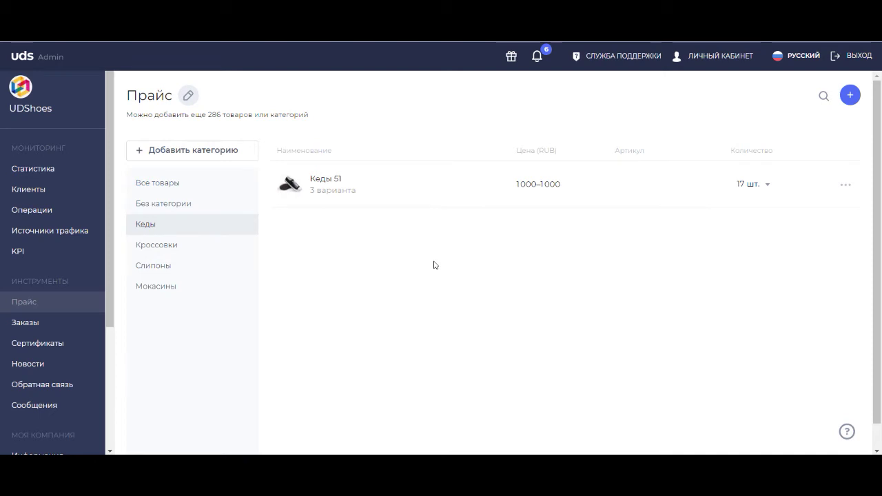
Step: Open the Заказы settings of the company and review the order acceptance, pickup and delivery options
scroll(76, 228, down, 3)
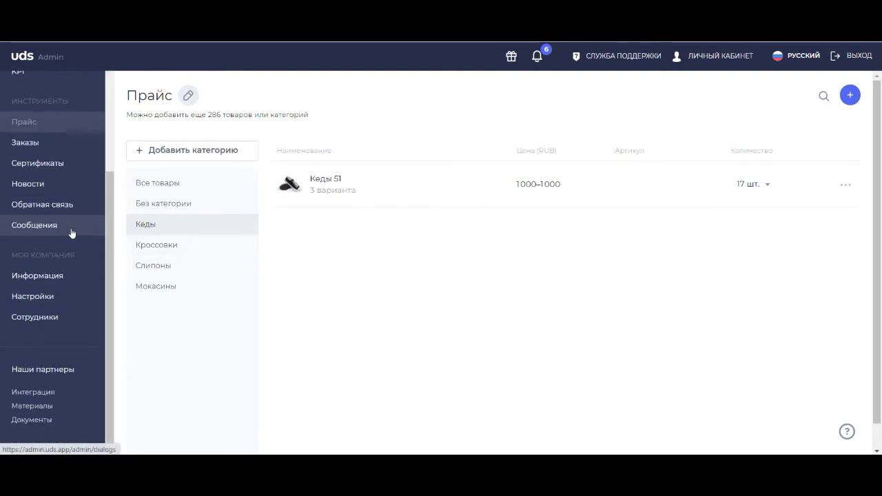
click(50, 295)
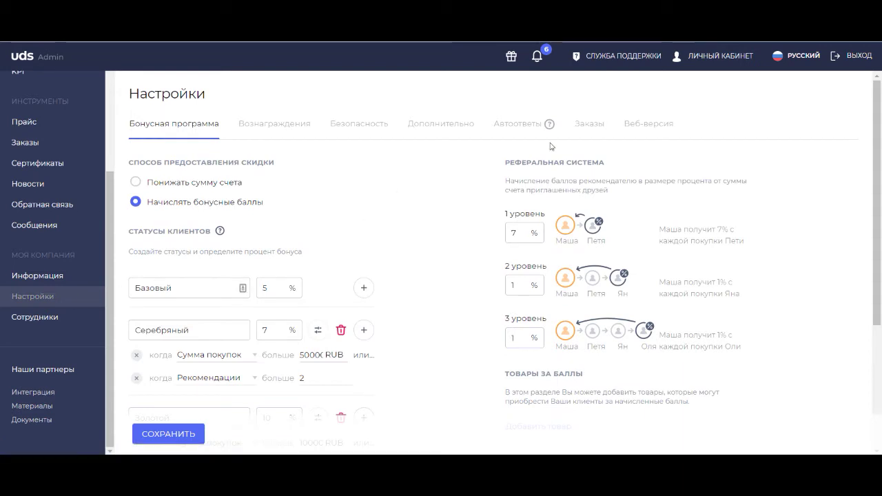
click(591, 127)
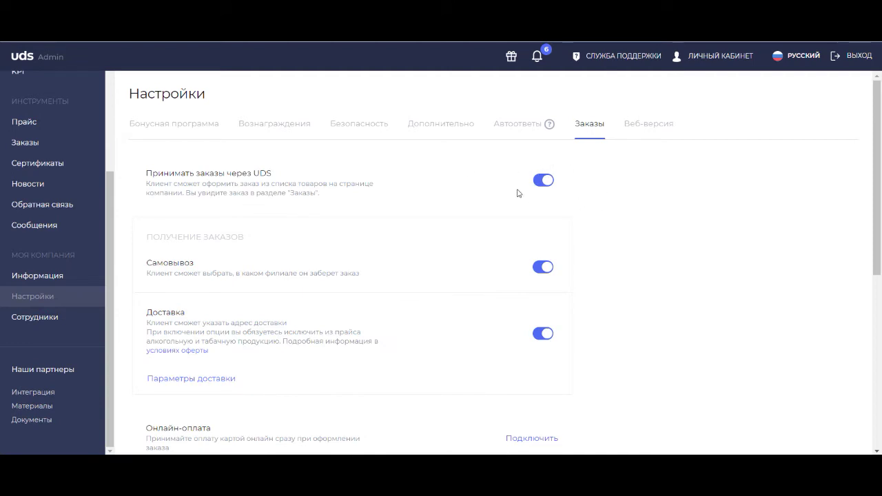
scroll(514, 216, down, 1)
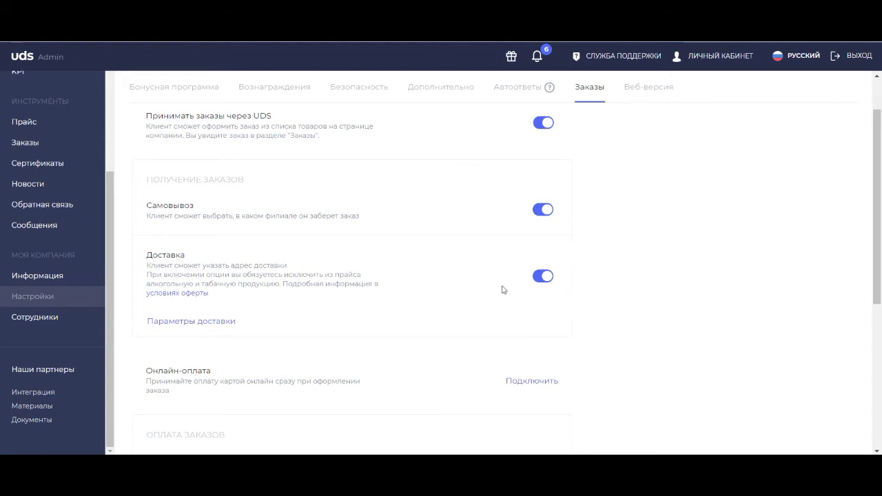
scroll(326, 278, down, 2)
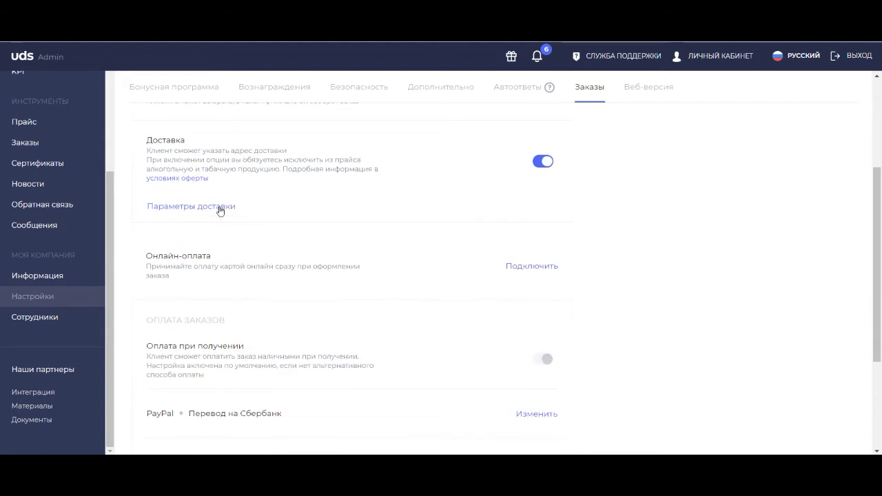
Step: Open the delivery parameters and clear the minimum order amount
click(219, 207)
click(312, 135)
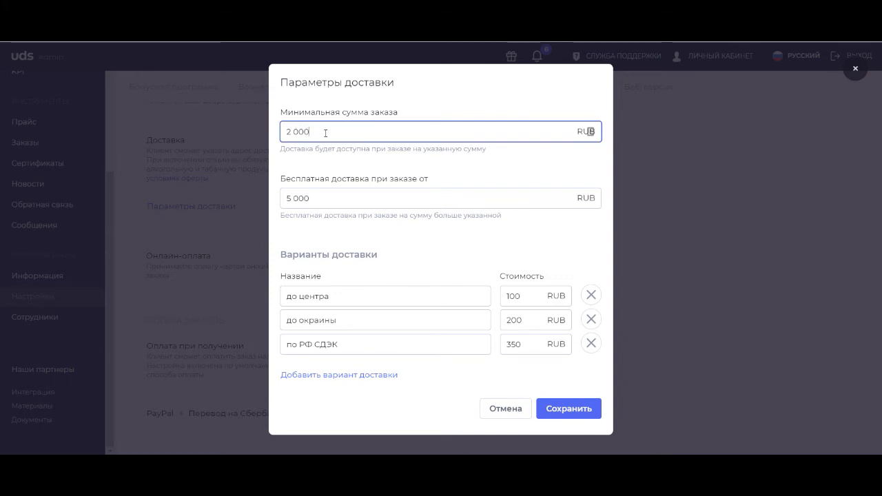
drag(325, 132, 239, 115)
key(BackSpace)
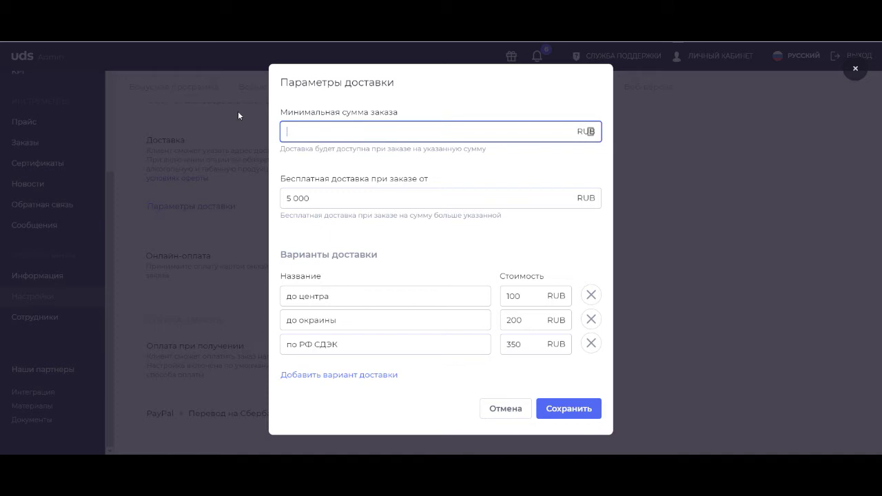
text(2)
key(BackSpace)
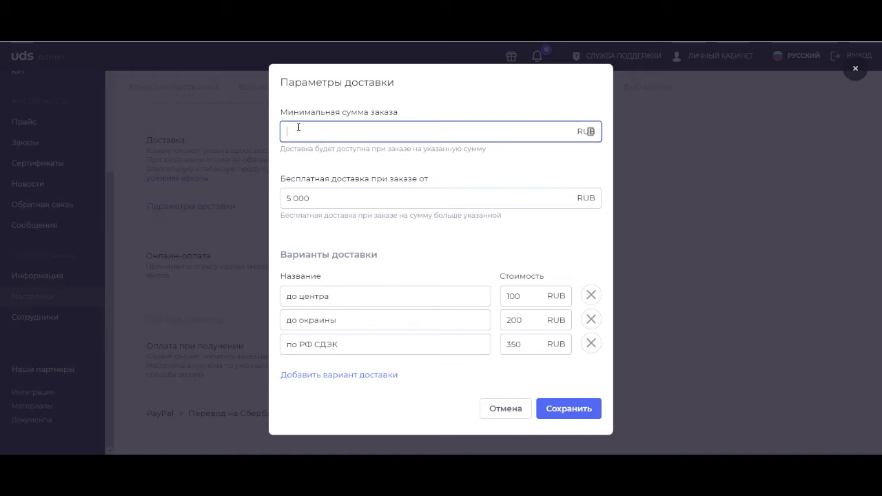
Step: Examine the free delivery threshold and the names and costs of the existing delivery options
click(340, 195)
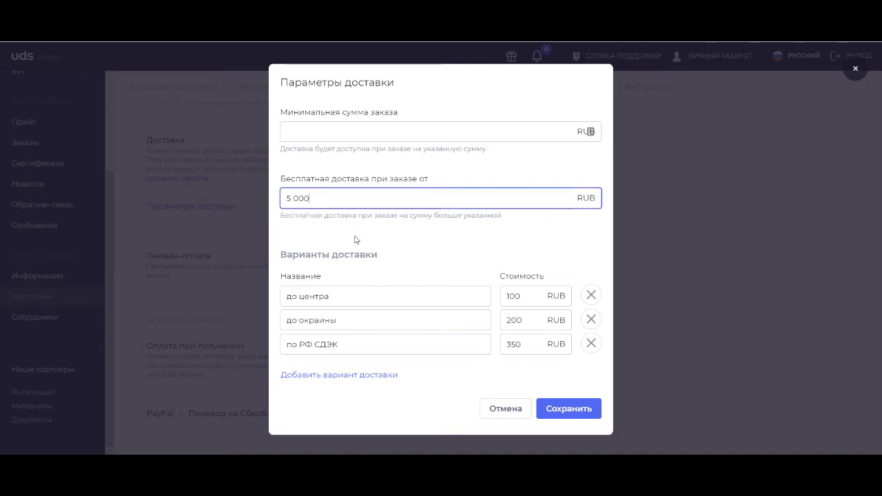
triple_click(326, 254)
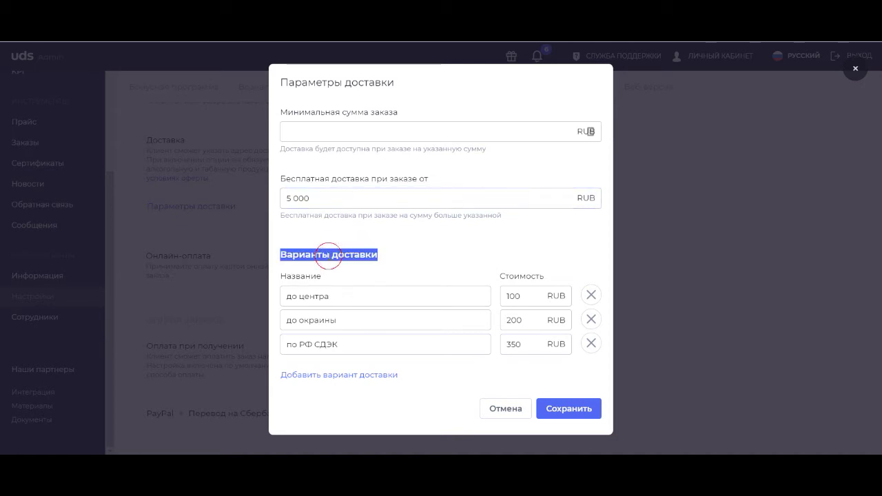
click(330, 255)
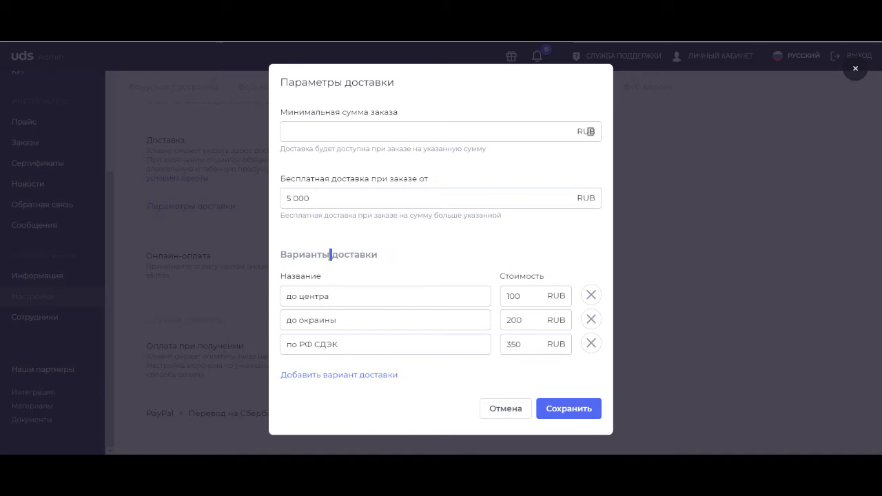
click(328, 293)
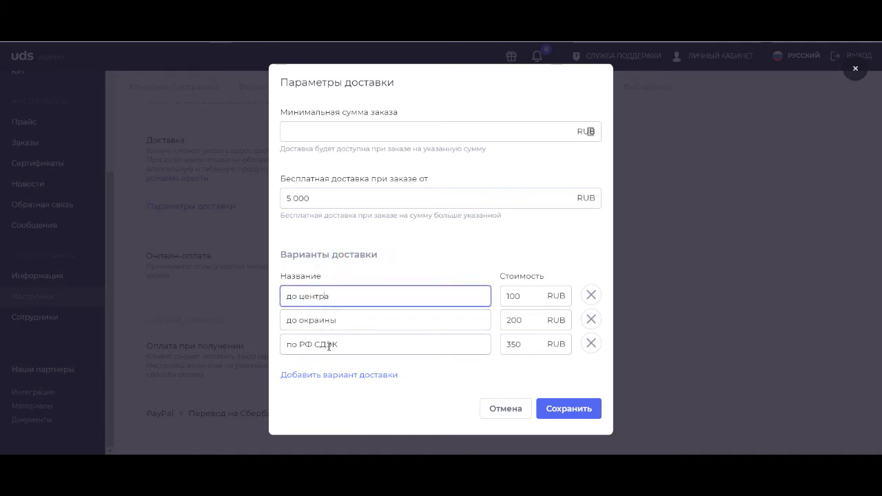
click(513, 298)
click(363, 320)
click(566, 323)
click(348, 345)
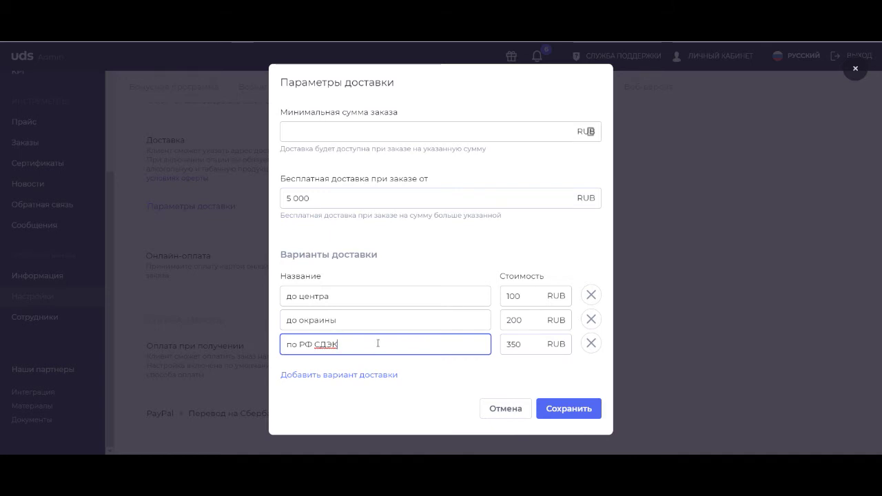
key(Tab)
click(455, 370)
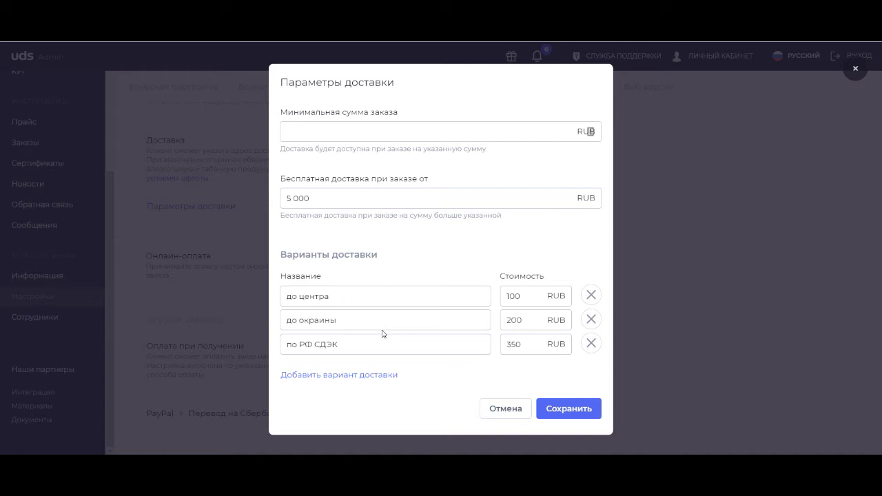
Step: Add a blank delivery option, remove it again, and save the delivery parameters
click(365, 375)
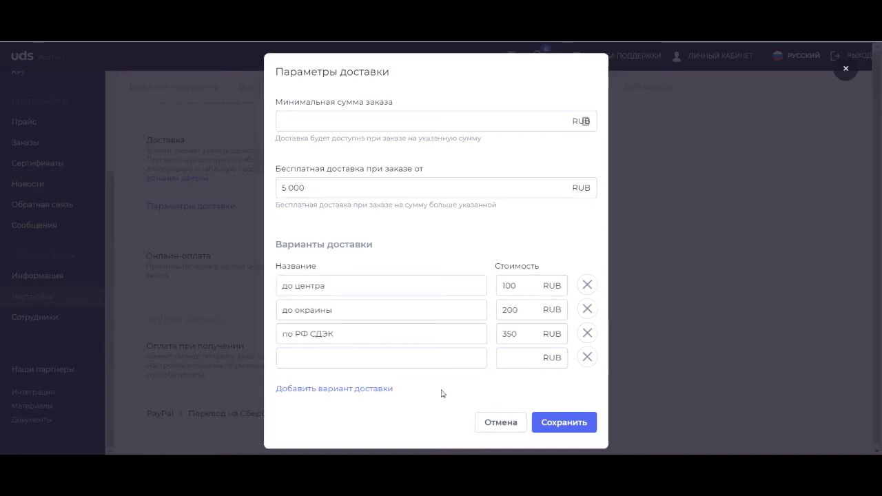
click(589, 357)
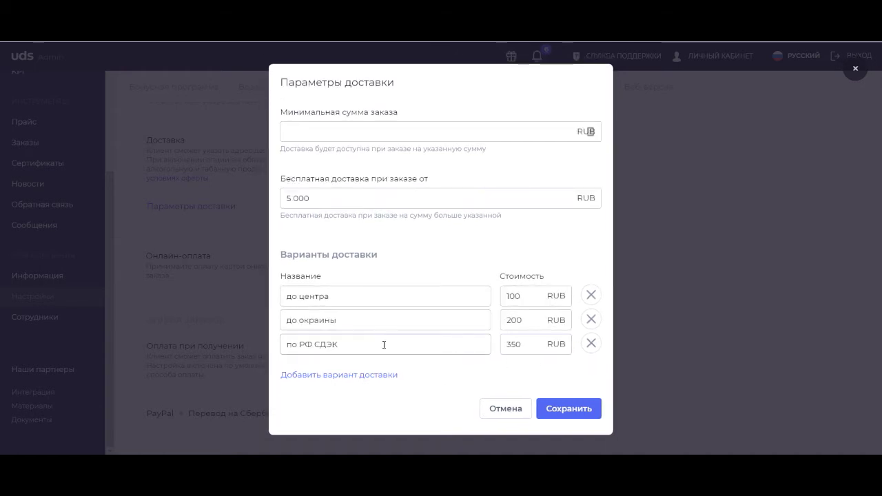
click(567, 418)
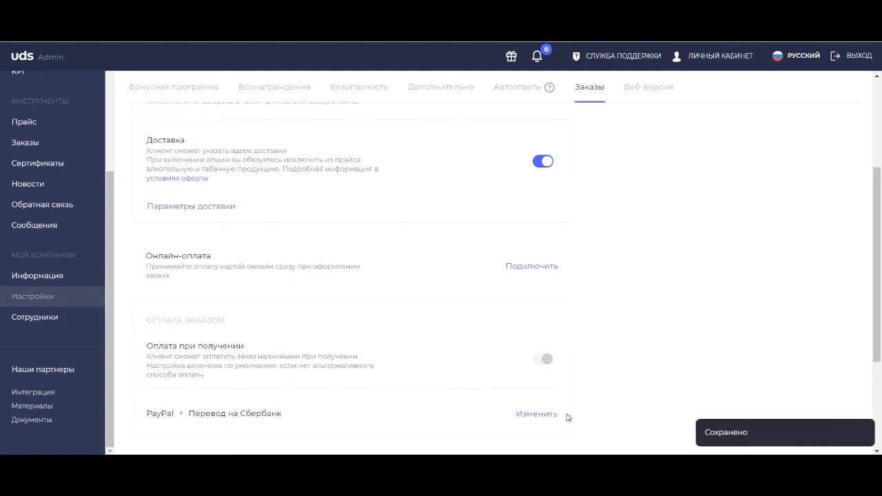
Step: View the online payment connection requirements for the Cloudpayments provider, and return to the order settings
scroll(428, 276, down, 2)
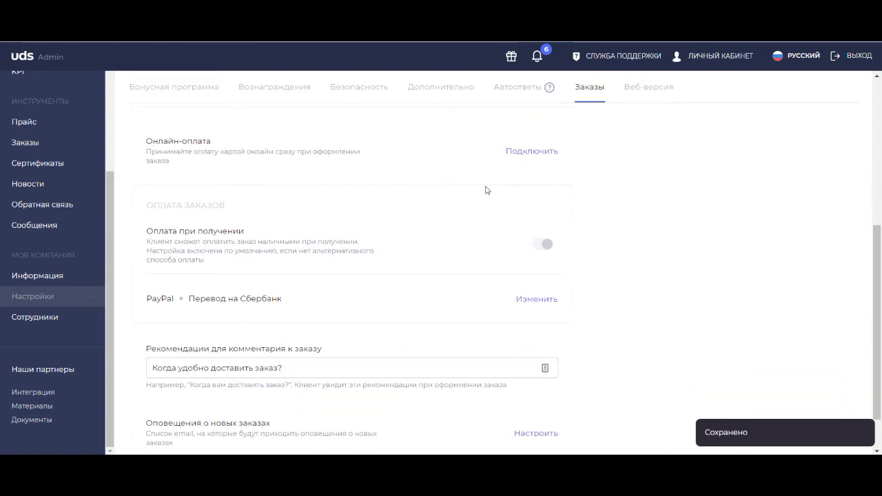
scroll(483, 200, up, 2)
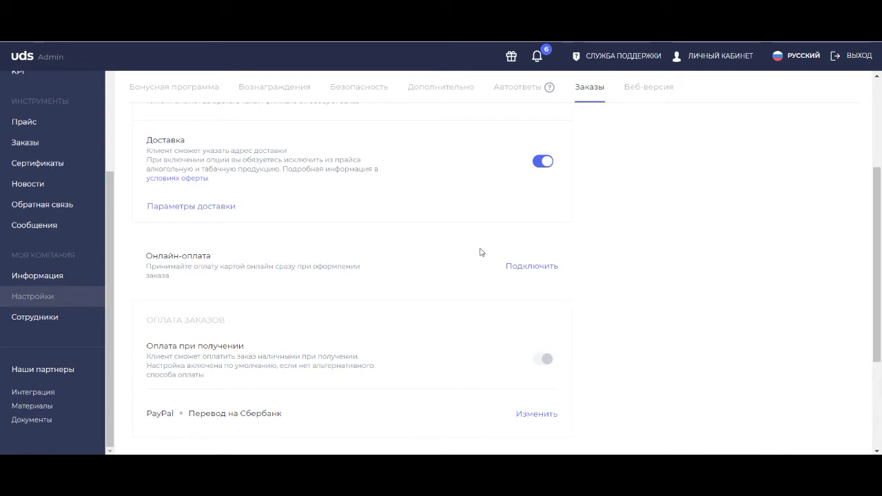
click(512, 268)
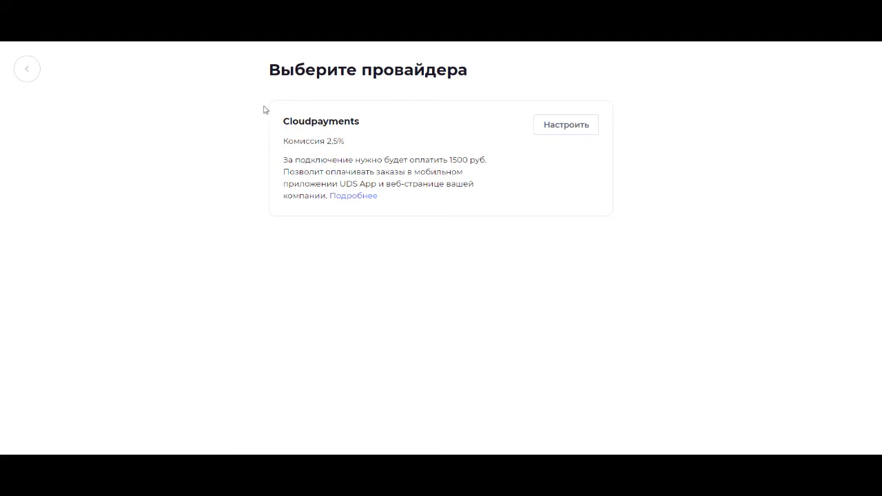
click(560, 128)
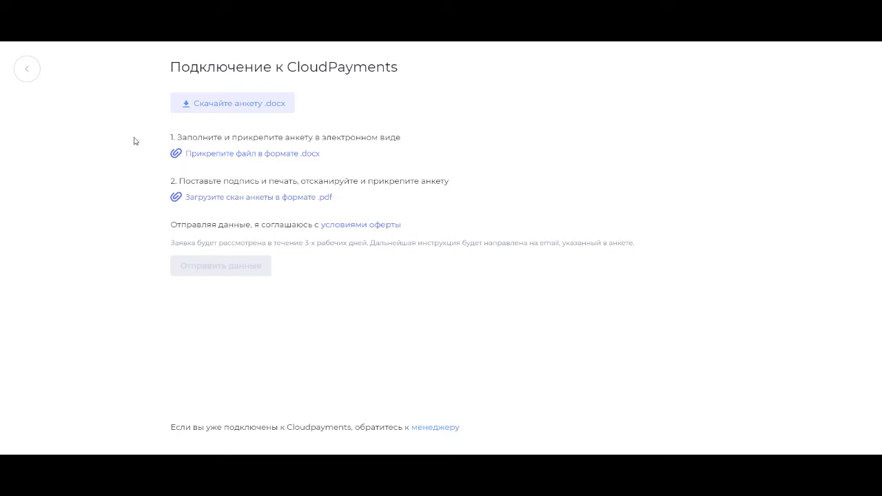
click(29, 77)
click(28, 69)
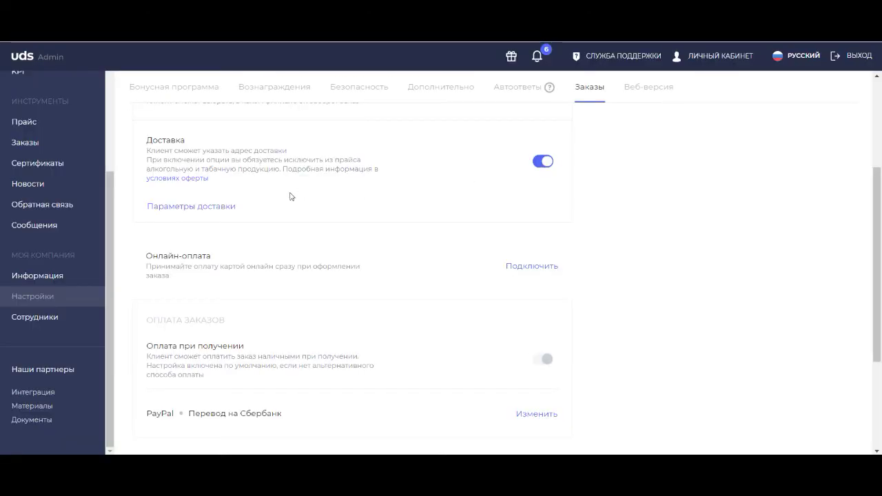
Step: Try adding "перевод" as an additional payment method for orders, and cancel the change
scroll(292, 187, down, 2)
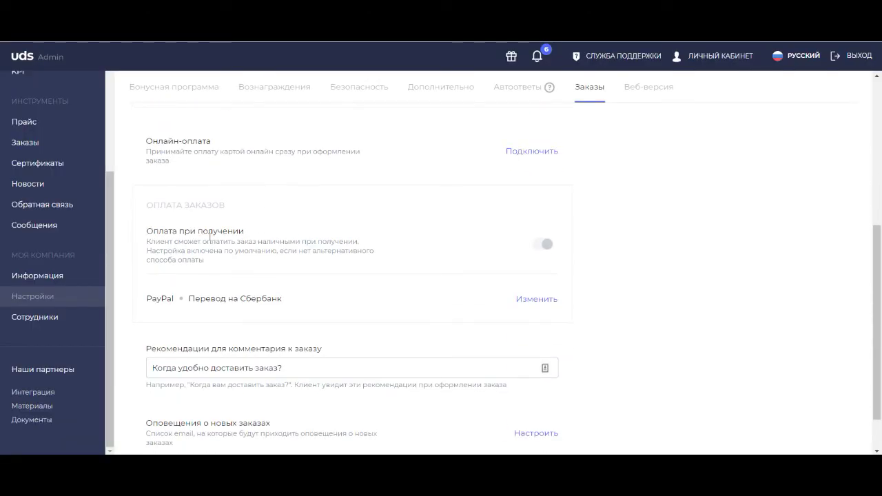
click(519, 301)
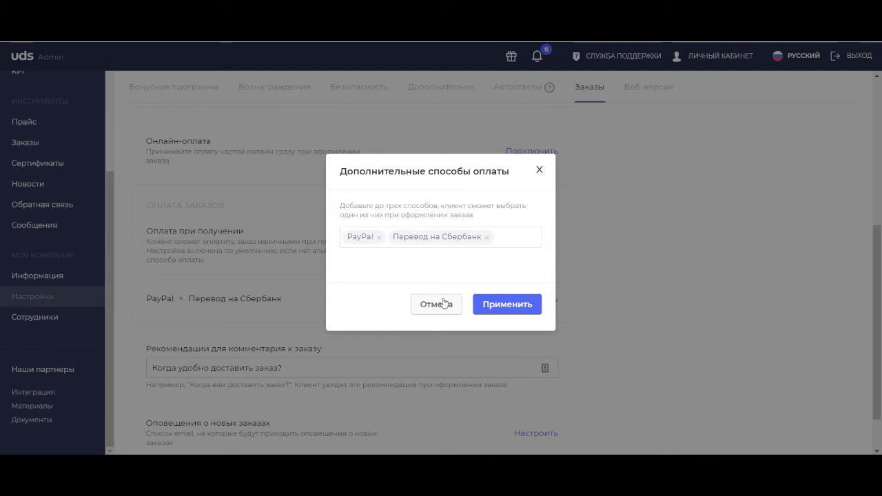
click(508, 242)
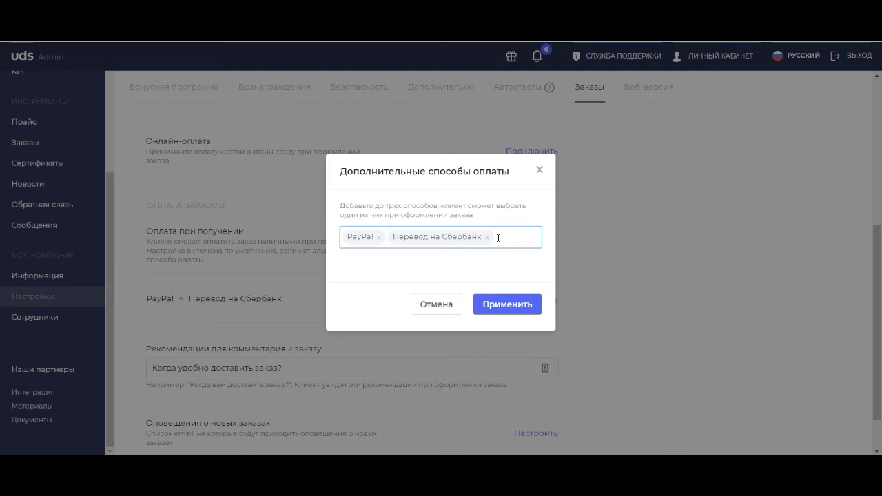
text(перевод)
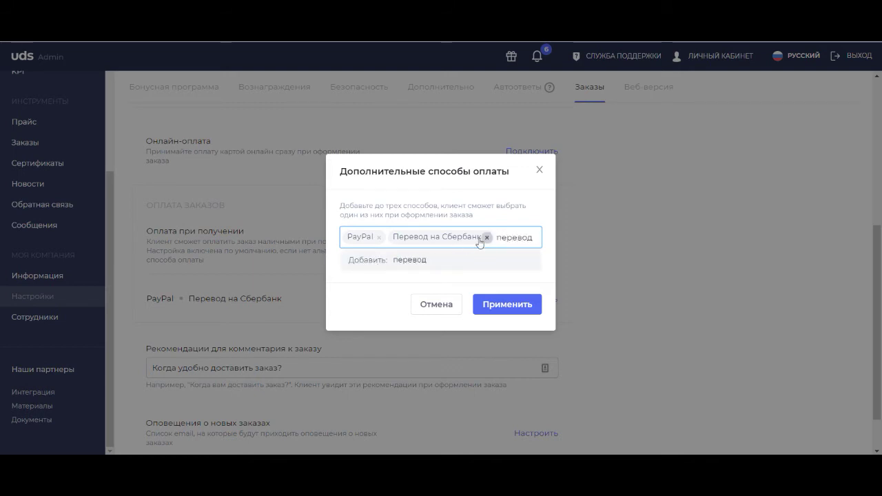
click(378, 264)
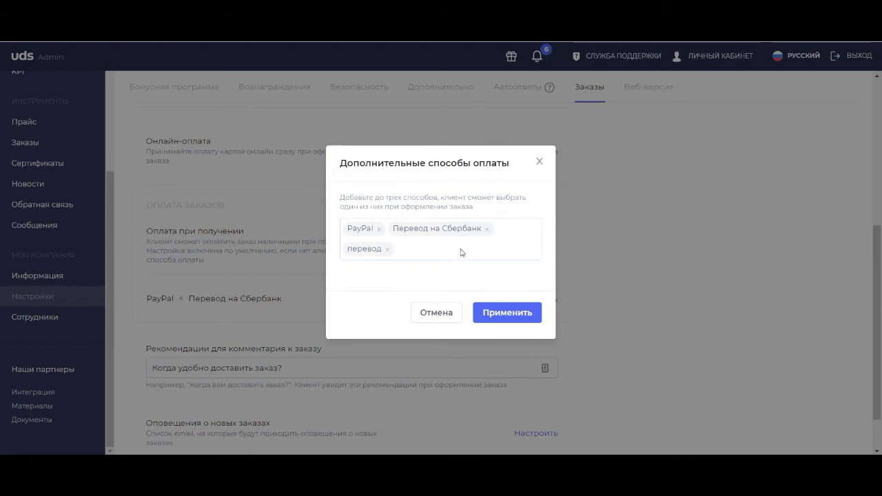
click(437, 313)
Step: Examine the recommendation text shown to clients for the order comment
scroll(364, 299, down, 1)
click(230, 311)
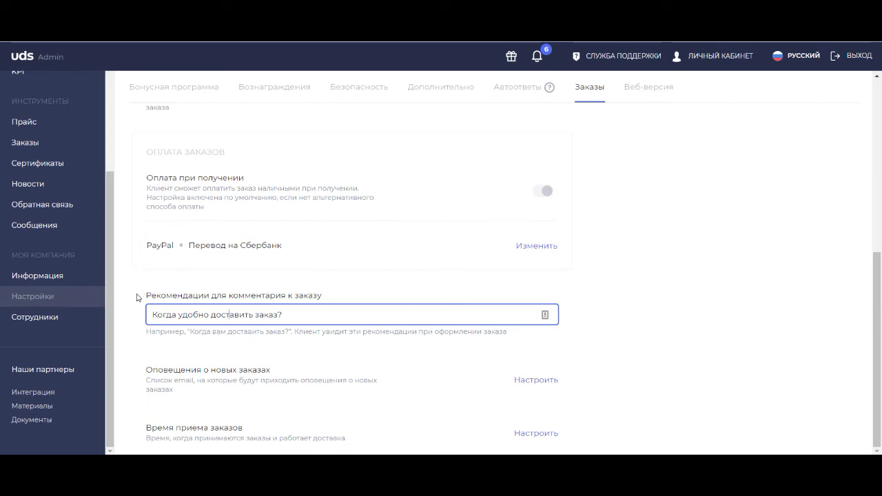
double_click(262, 315)
click(261, 315)
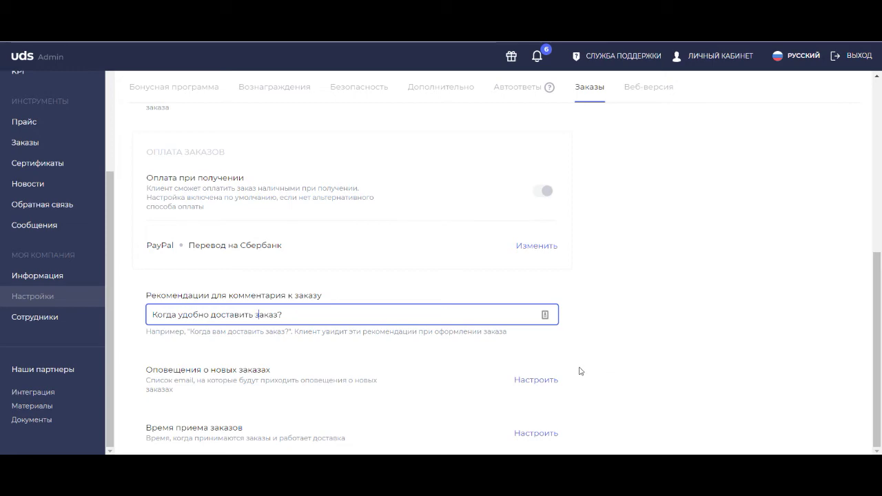
Step: Open the email notification settings for new orders, accept the offer terms, and leave the email form without entering an address
click(545, 380)
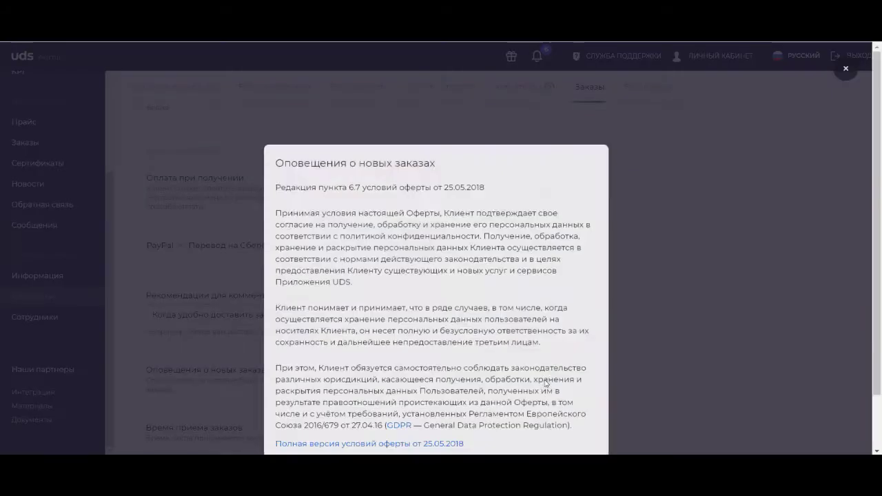
click(318, 398)
click(367, 242)
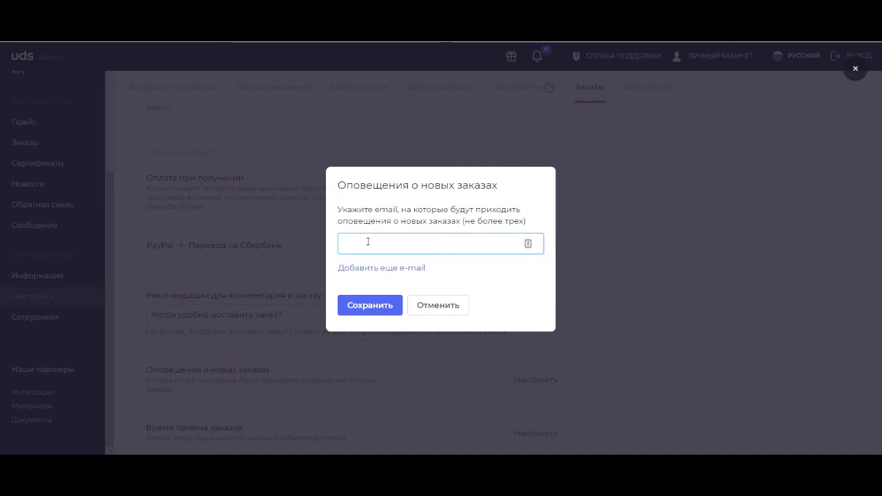
click(301, 290)
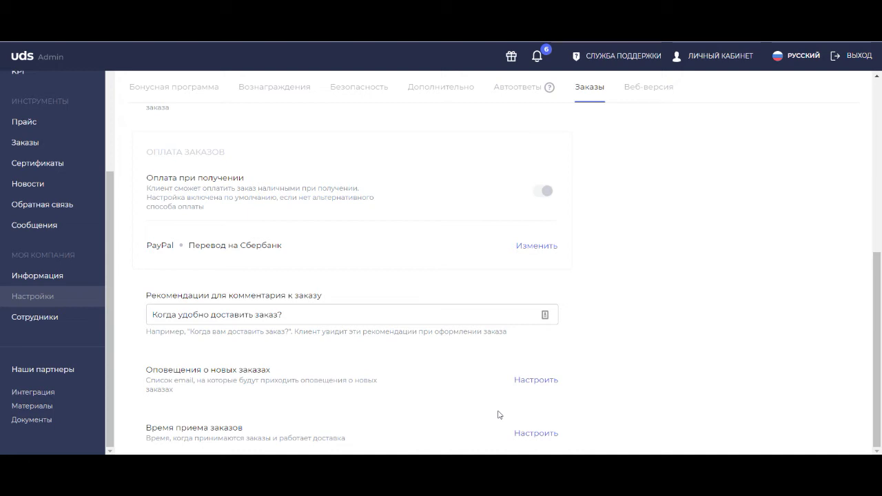
Step: Look through the weekday schedules in the order acceptance time settings, and cancel without changes
click(541, 432)
click(295, 242)
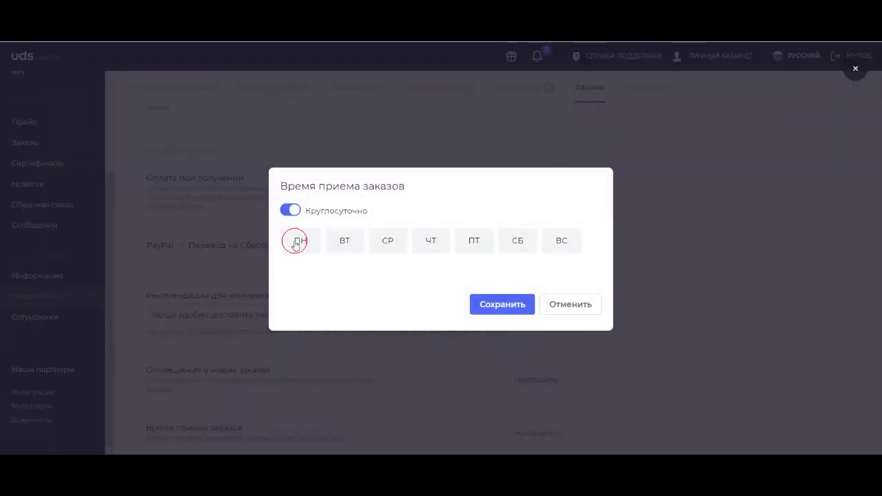
click(340, 240)
click(394, 240)
click(433, 238)
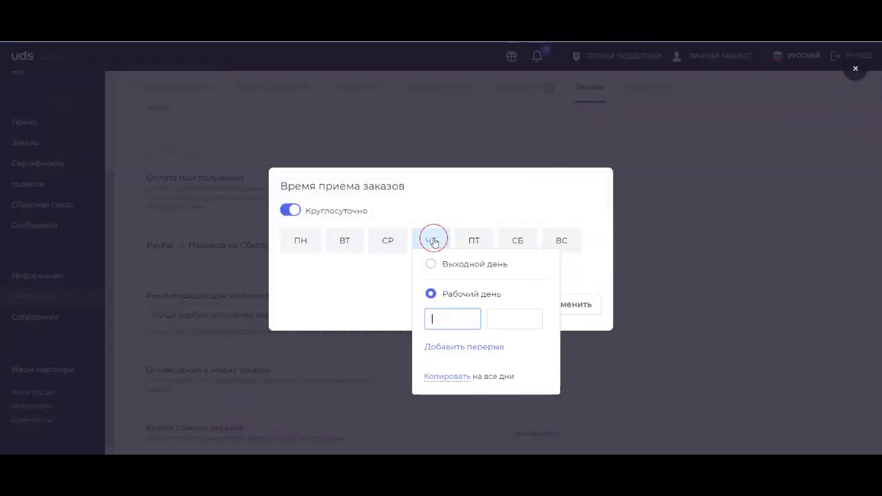
click(378, 238)
click(344, 240)
click(307, 238)
click(347, 235)
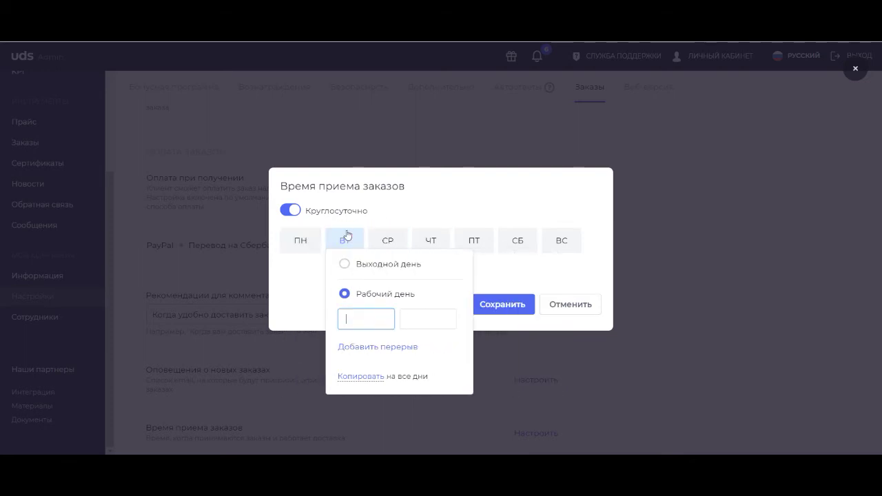
click(393, 235)
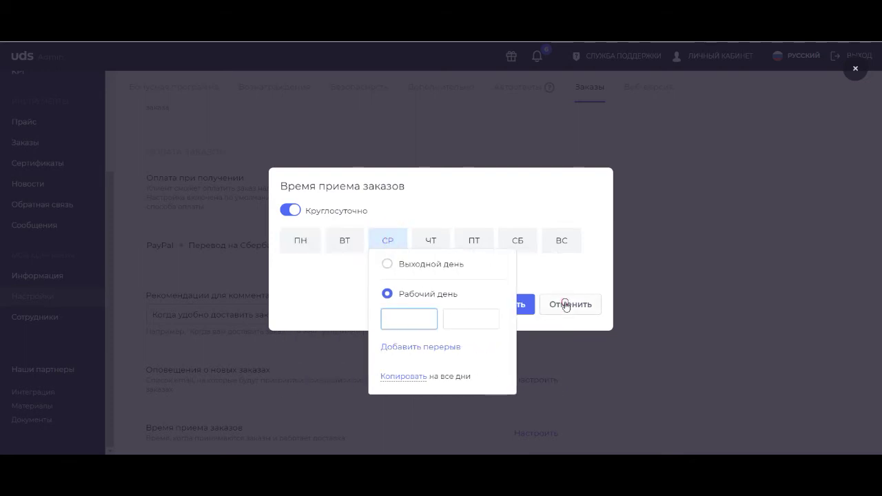
click(566, 305)
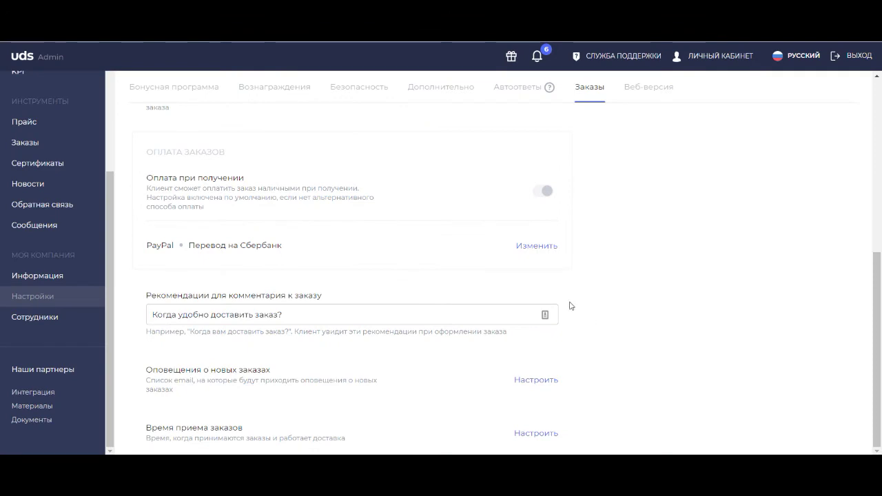
Step: Open the web version settings, examine the domain name form, and cancel it without changing the name
scroll(413, 215, up, 3)
scroll(381, 200, down, 3)
scroll(399, 297, up, 5)
scroll(397, 280, up, 1)
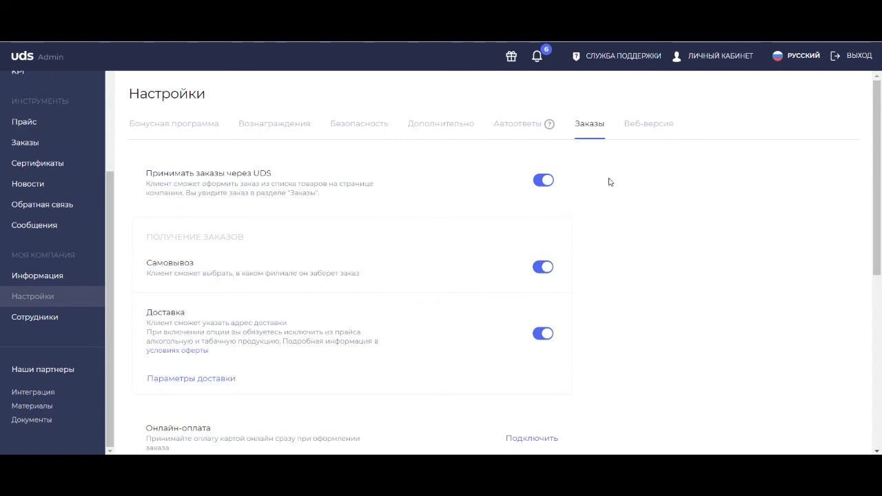
click(642, 127)
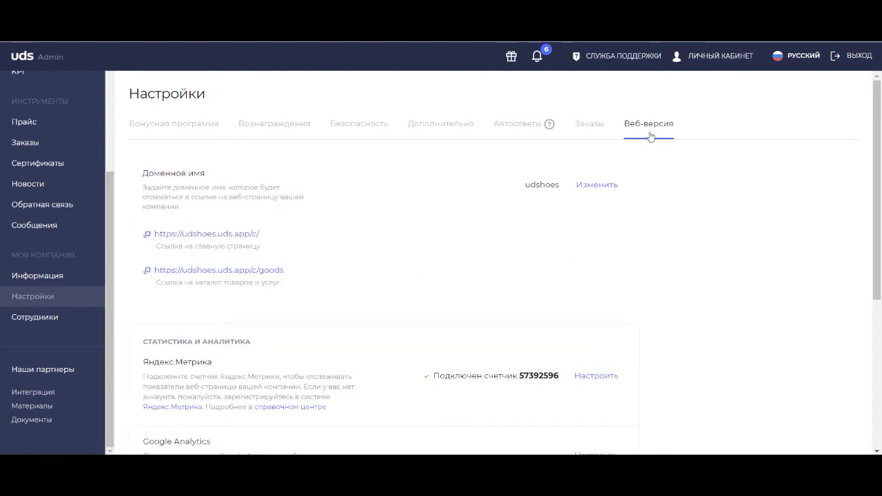
click(583, 186)
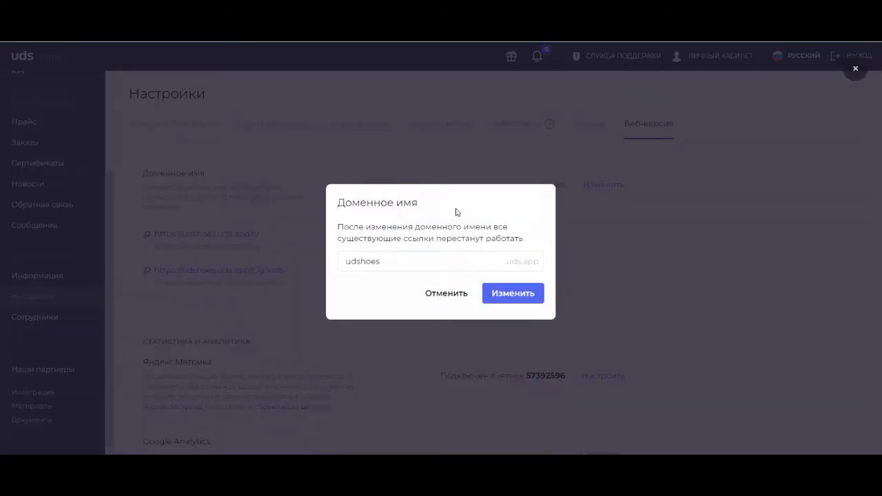
click(394, 260)
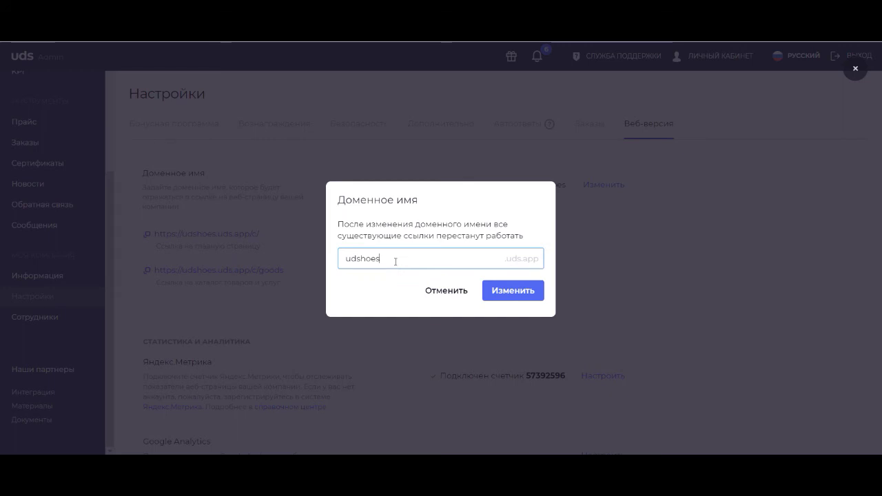
drag(396, 261, 331, 248)
click(363, 258)
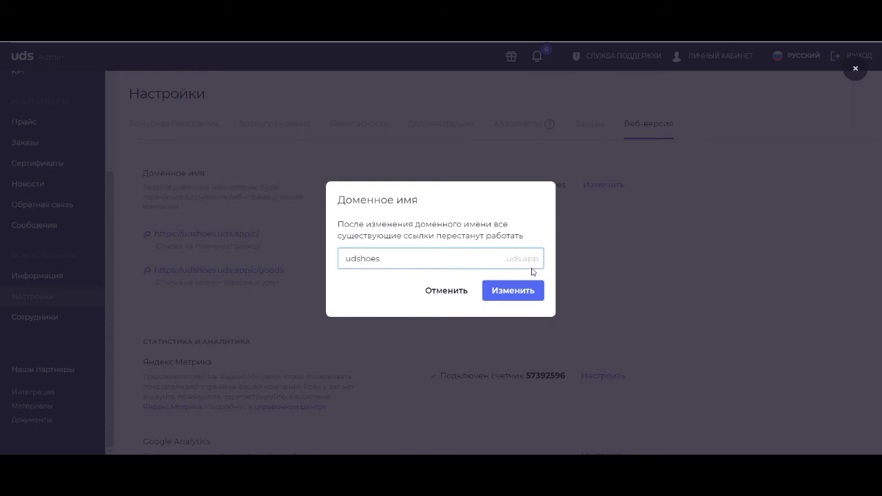
drag(393, 260, 330, 259)
click(445, 291)
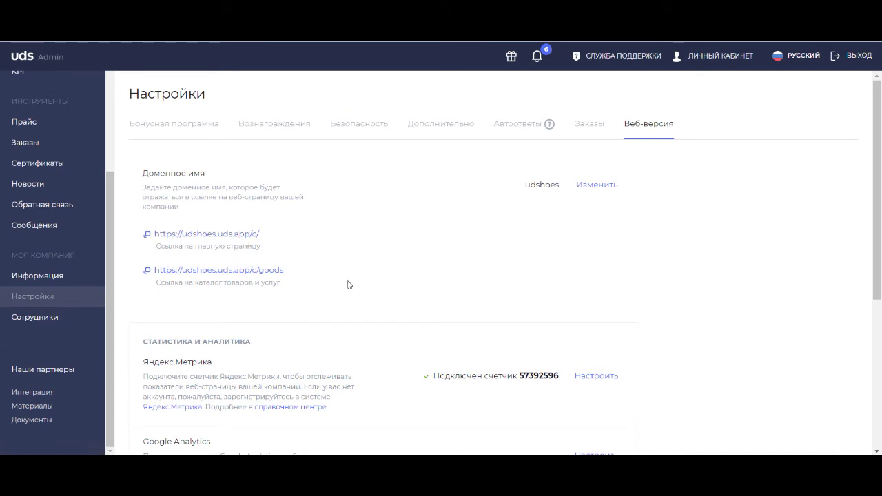
Step: Open the web catalogue of goods and examine the bonus programme's status levels and their purchase and recommendation conditions
click(203, 270)
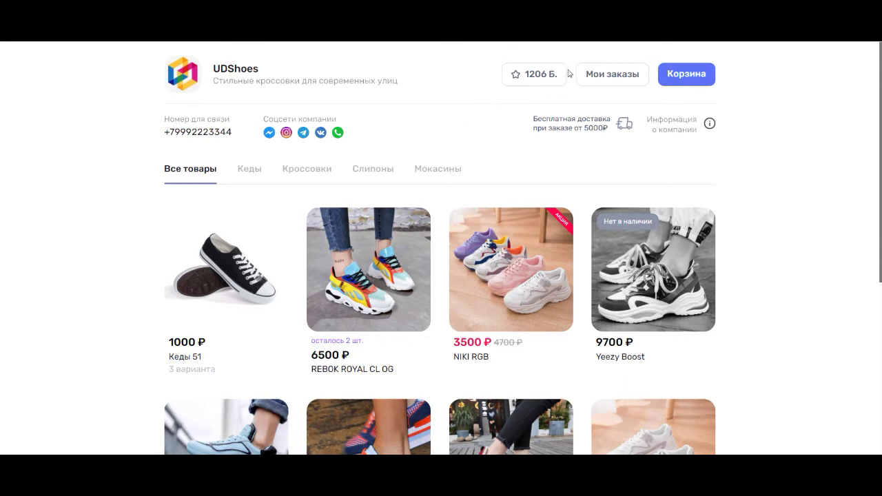
click(530, 76)
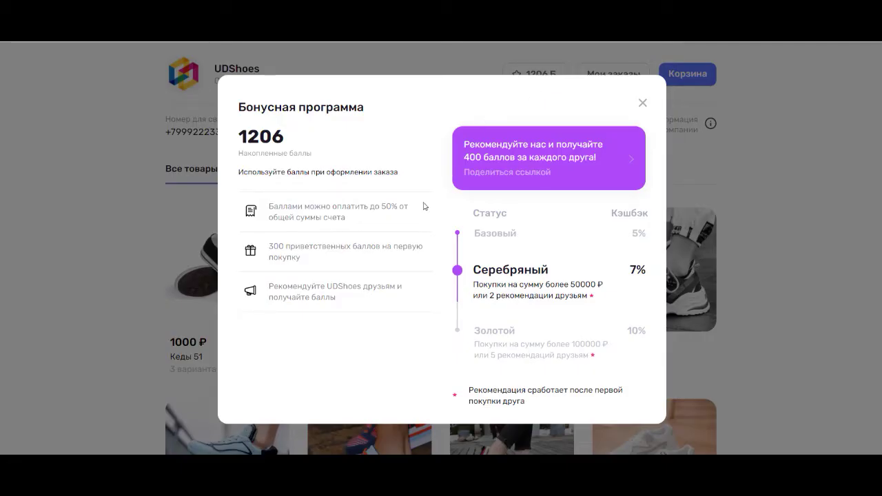
double_click(492, 271)
click(492, 272)
double_click(507, 333)
click(504, 353)
drag(572, 344, 607, 347)
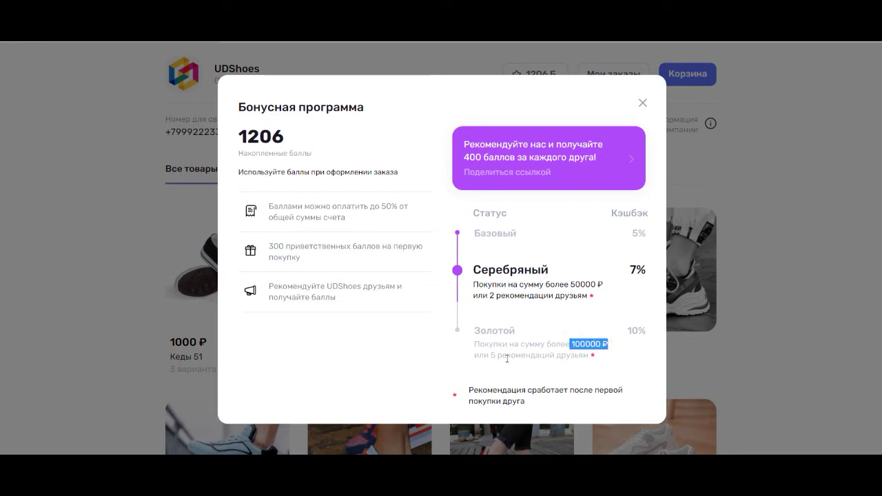
drag(492, 356, 551, 358)
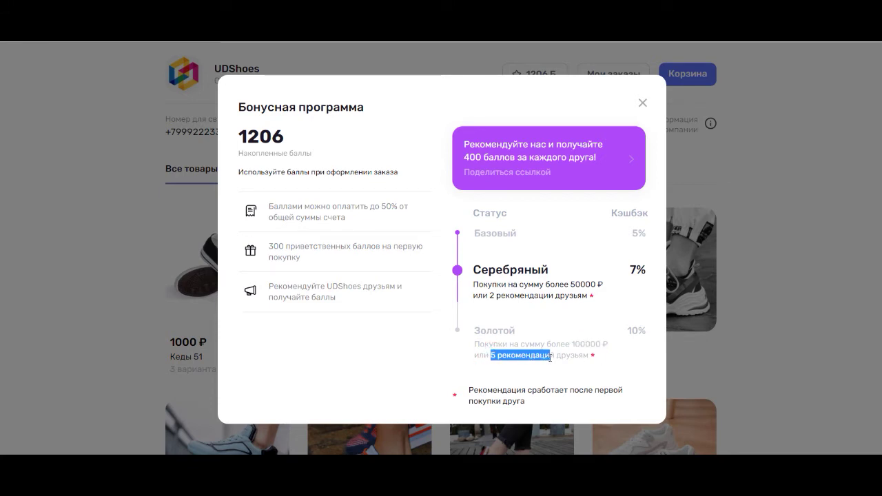
click(551, 358)
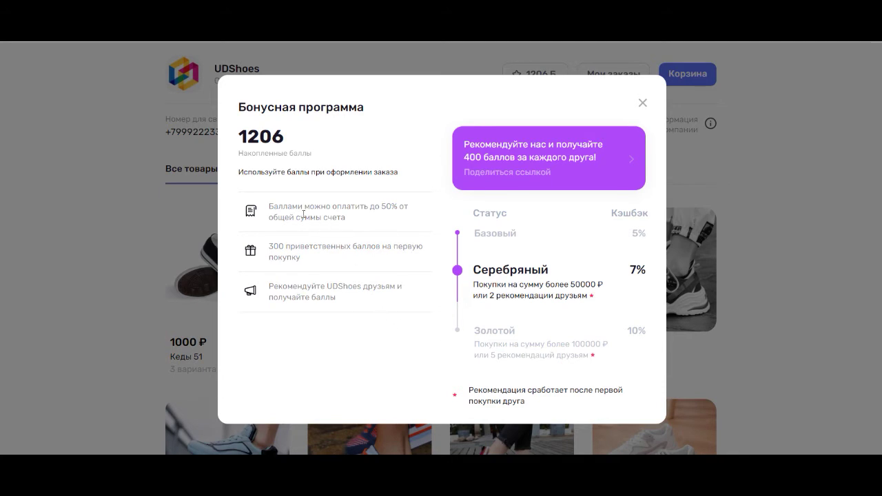
click(641, 104)
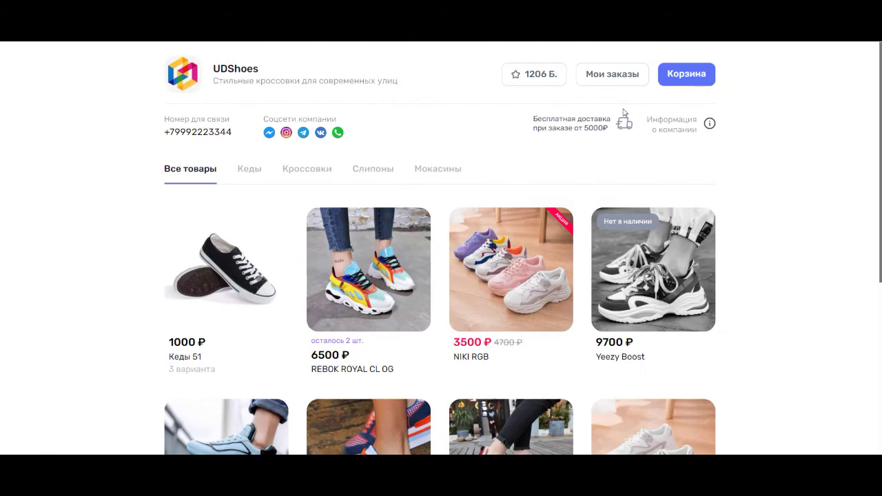
Step: View the client's list of past orders in the web store, and return to the price list
click(604, 77)
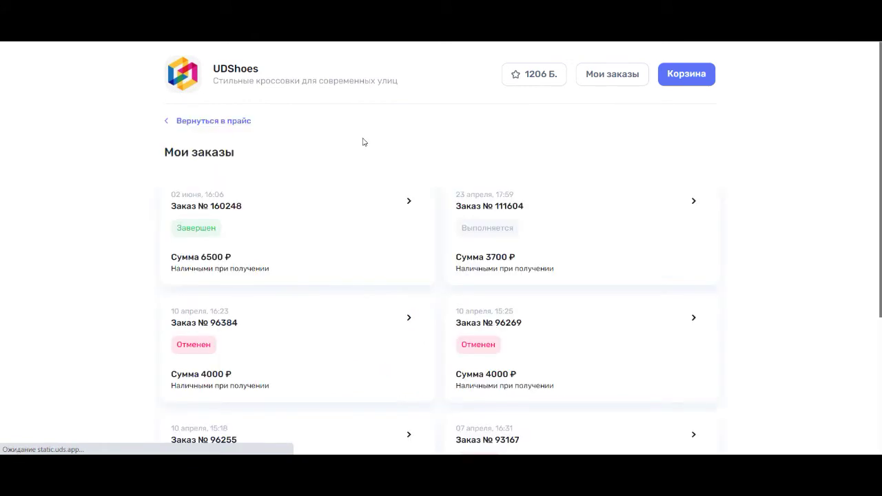
scroll(324, 131, down, 3)
scroll(297, 152, up, 3)
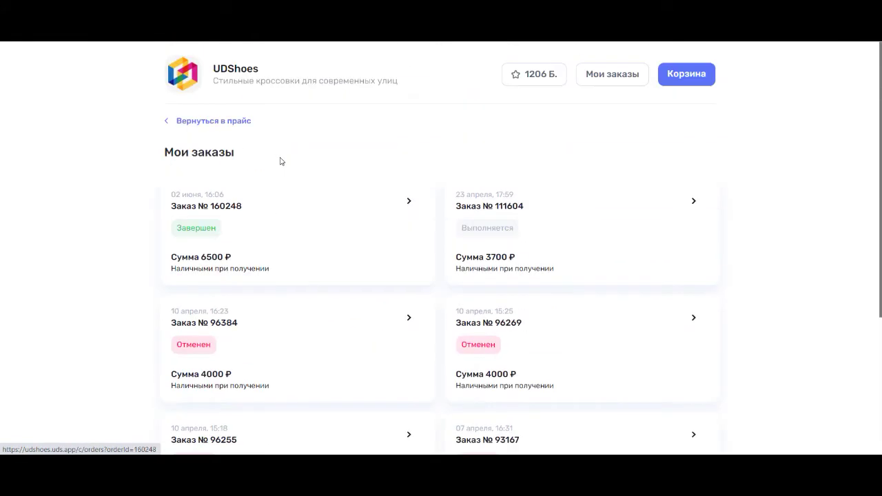
click(199, 127)
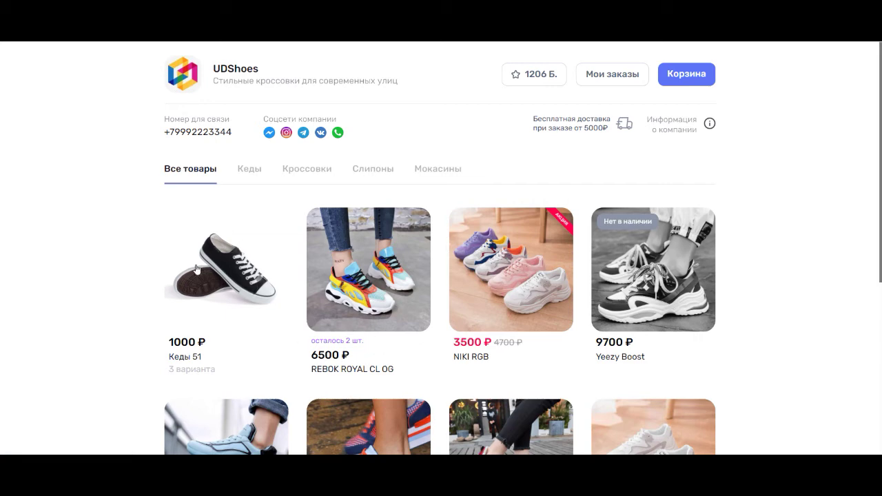
Step: Open Кеды 51 from the Кеды category, choose size 42, and add it to the basket
click(245, 177)
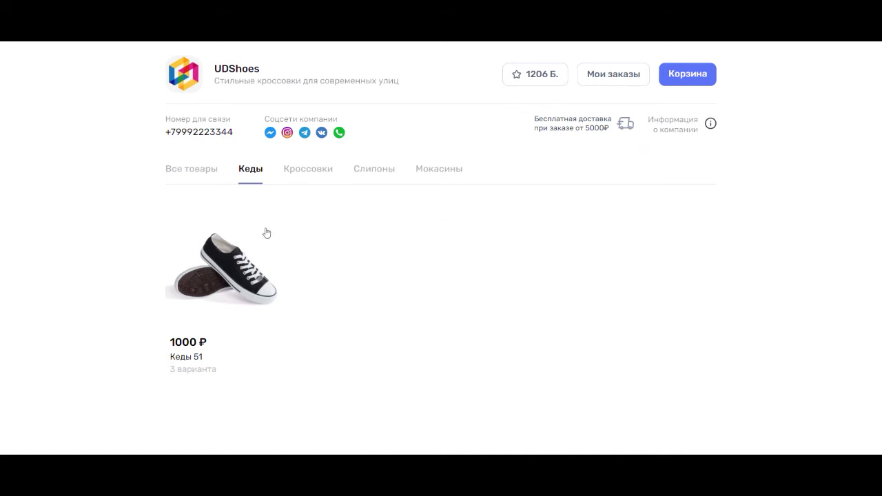
click(232, 266)
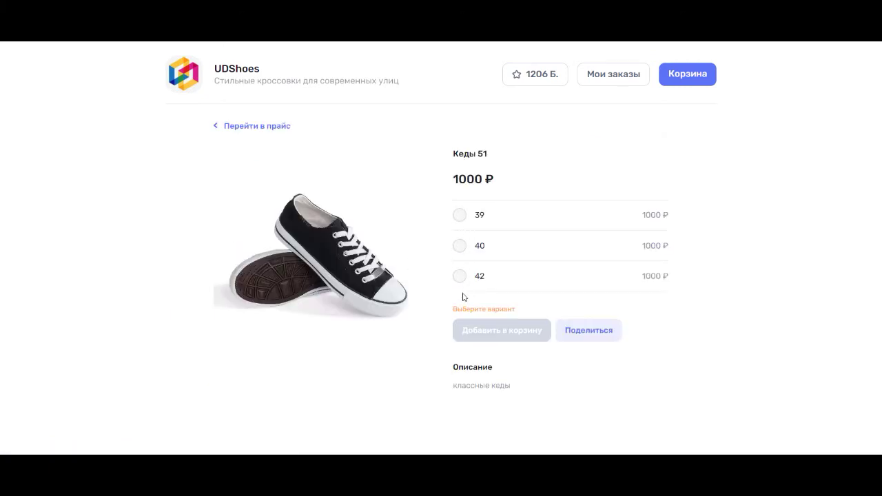
click(459, 246)
click(462, 278)
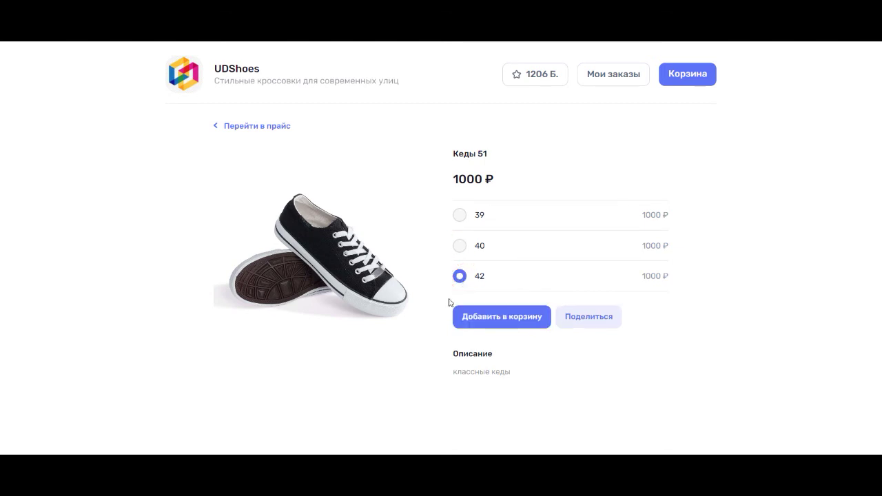
click(490, 322)
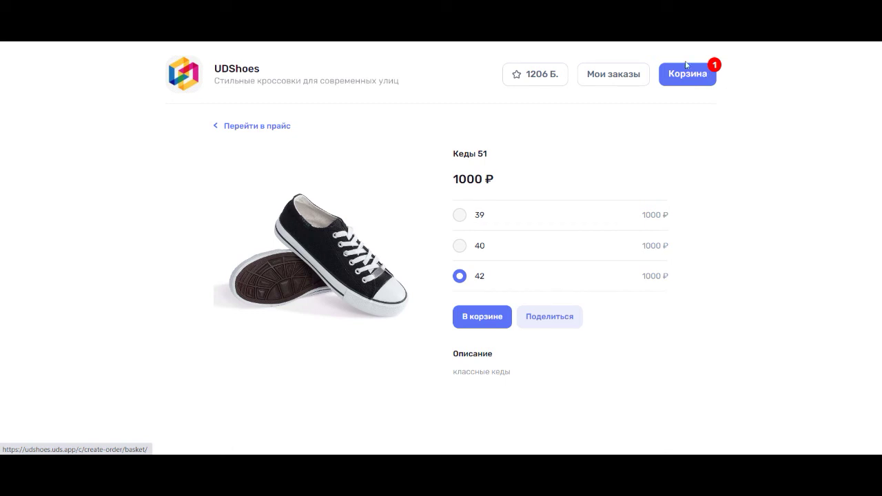
Step: Open the basket, remove the Кеды 51 item, and return to the price list
click(488, 315)
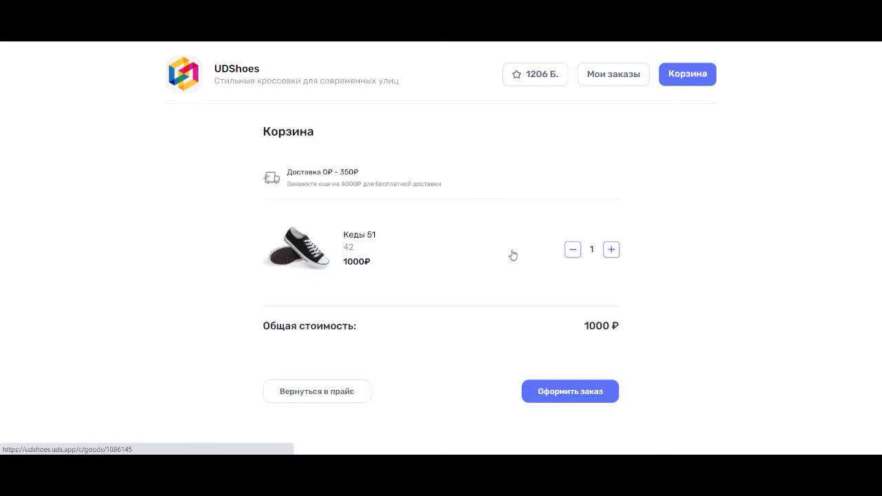
click(576, 250)
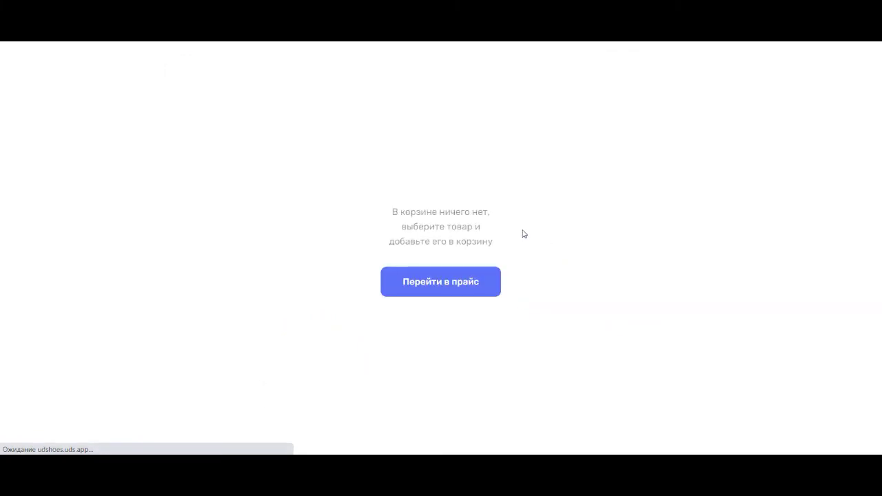
click(460, 284)
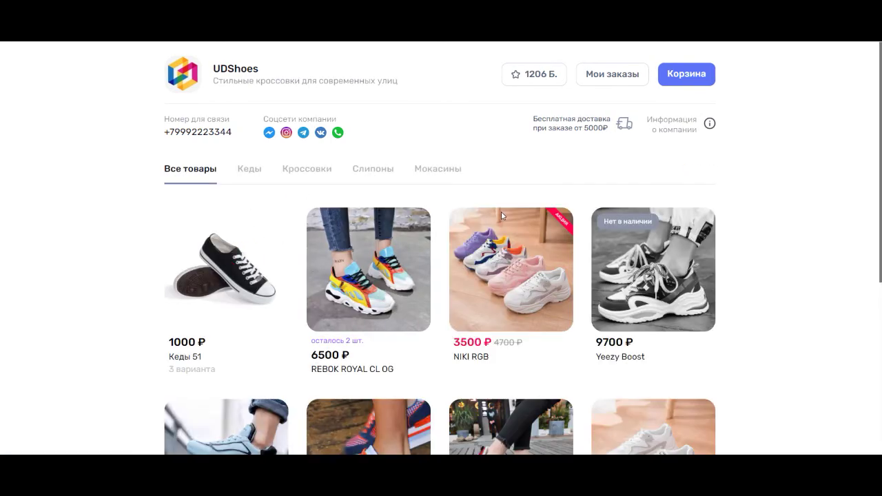
Step: Return to the Кеды 51 product page and add size 42 to the basket again
click(501, 215)
click(463, 275)
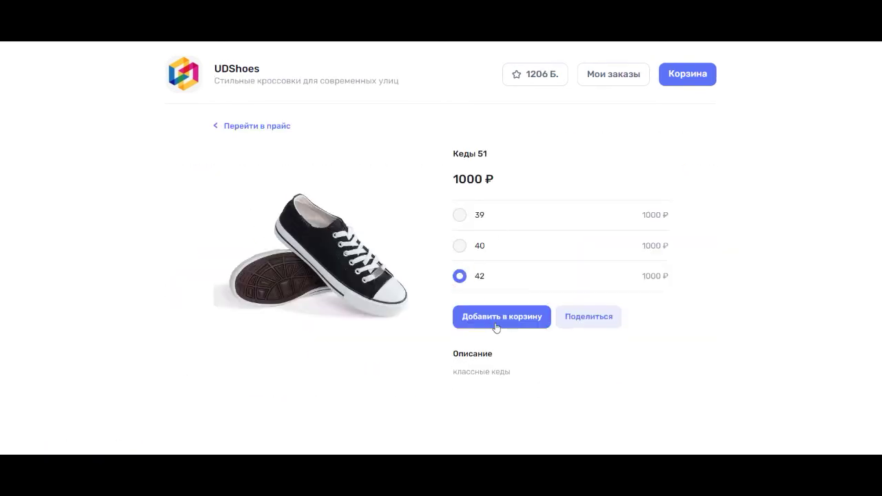
click(496, 325)
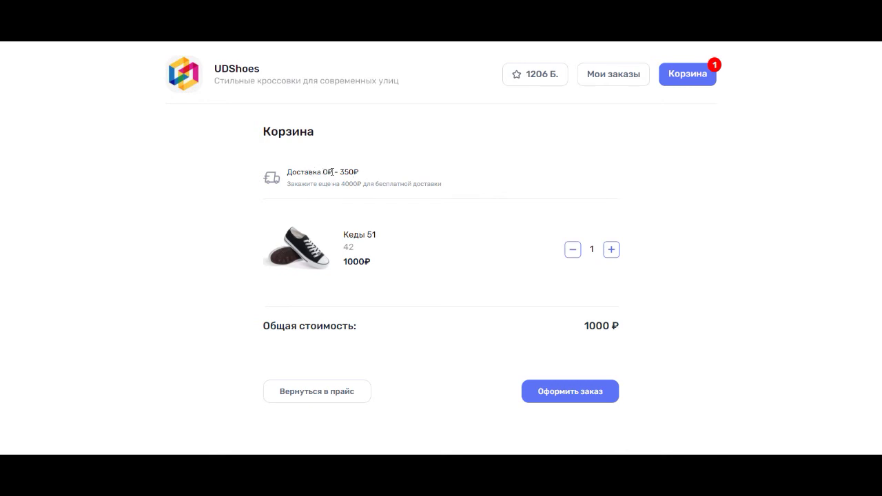
Step: Check the free delivery condition in the basket, proceed to checkout, view the Самовывоз option, and choose Доставка as the receipt method
drag(320, 185, 384, 184)
click(384, 183)
click(558, 393)
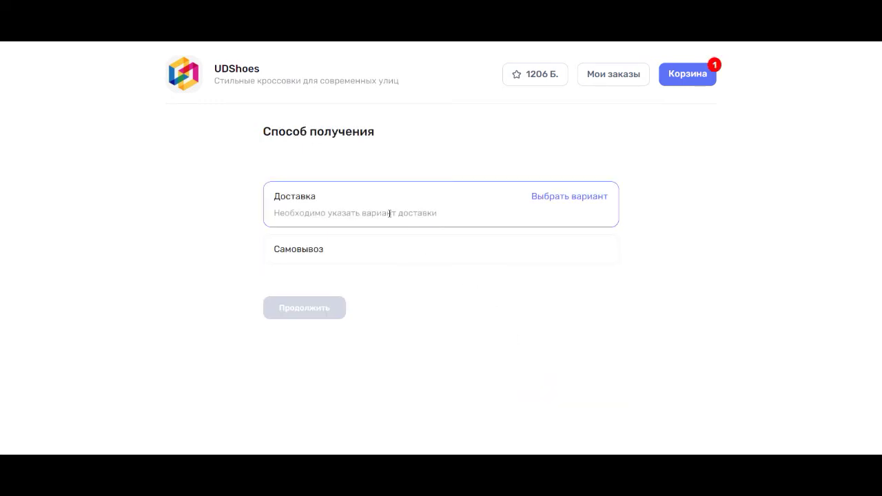
click(347, 248)
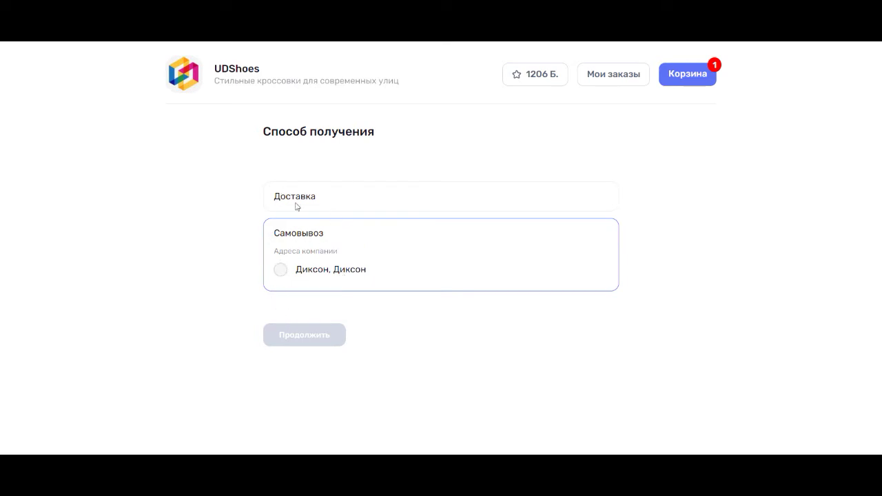
click(348, 197)
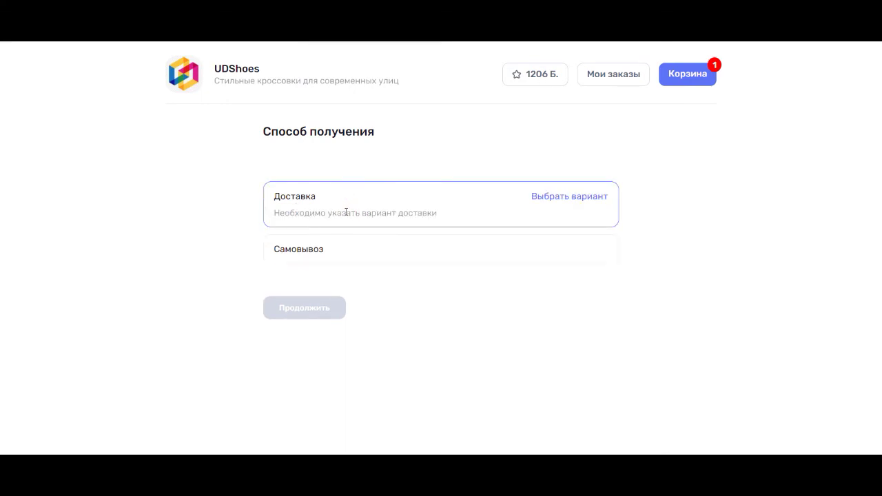
Step: Choose the по РФ СДЭК delivery option, enter "адрес заказа" as the delivery address, and continue to the order form
click(554, 197)
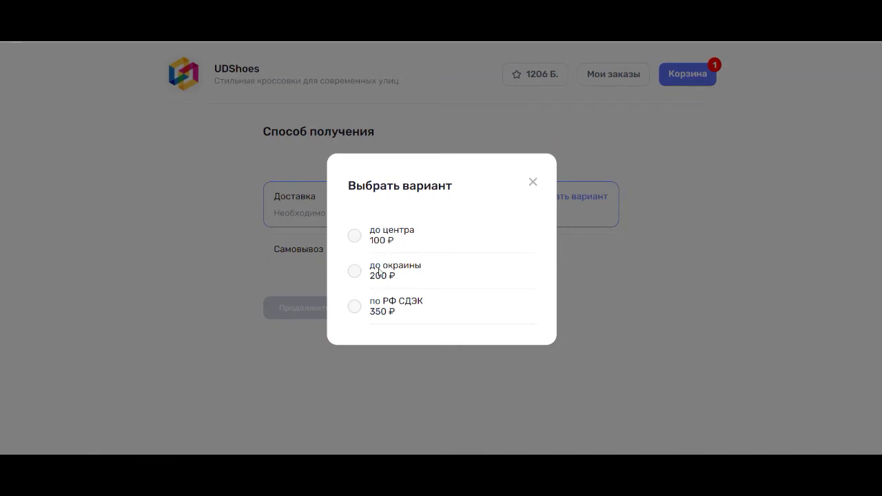
click(355, 307)
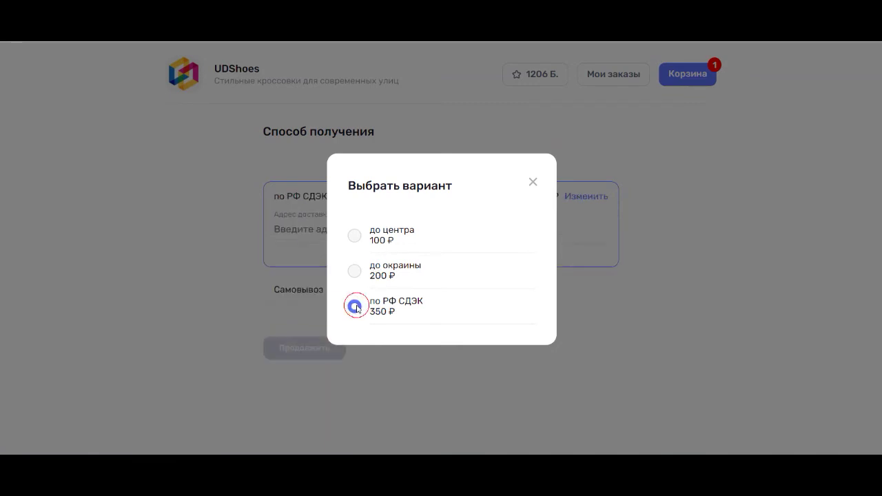
click(347, 234)
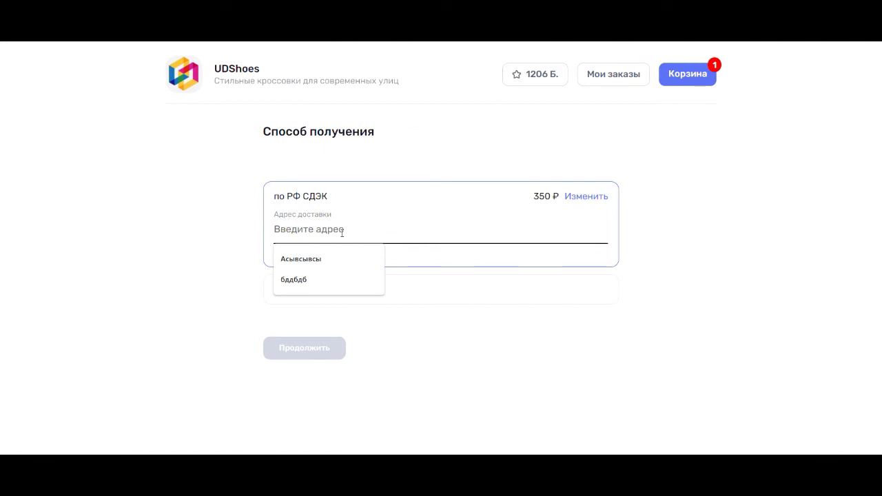
text(адр)
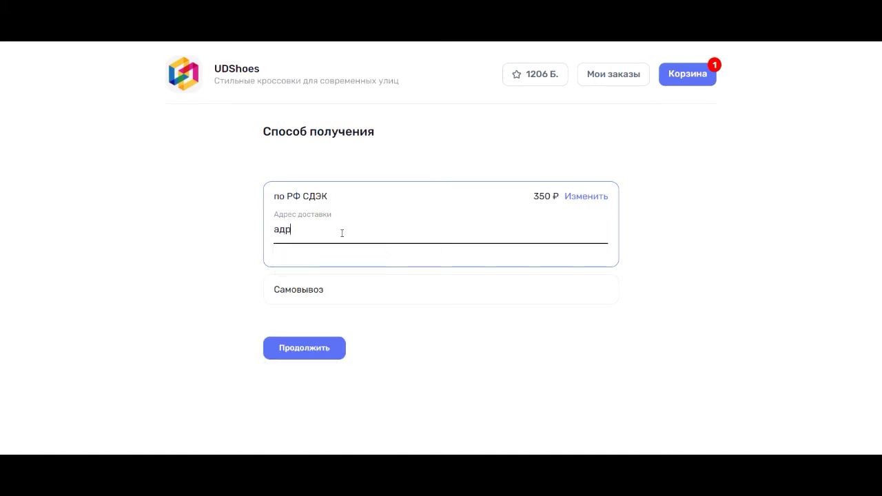
text(ем)
key(BackSpace)
text(с заказа)
click(314, 349)
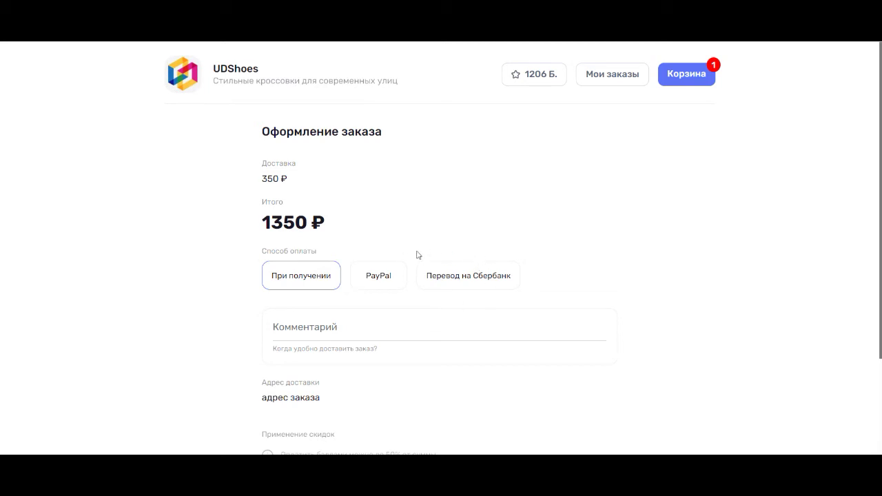
Step: Try the PayPal and Перевод на Сбербанк payment methods and return to При получении
click(371, 273)
click(440, 279)
click(366, 280)
click(311, 281)
click(383, 282)
click(326, 279)
click(362, 281)
click(434, 278)
click(384, 280)
click(330, 282)
click(288, 284)
Step: Enter "к 12:00 10 сентября" as the order comment and check the delivery address below it
click(306, 330)
scroll(289, 301, down, 1)
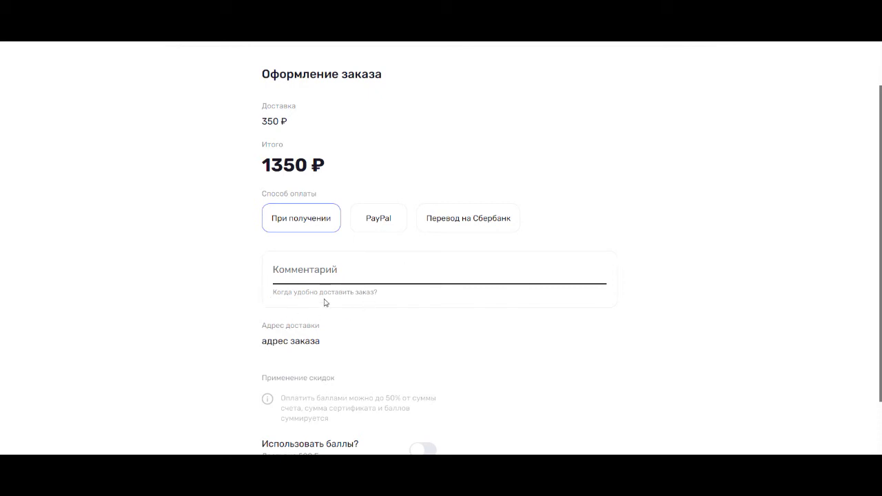
text(к 12:00)
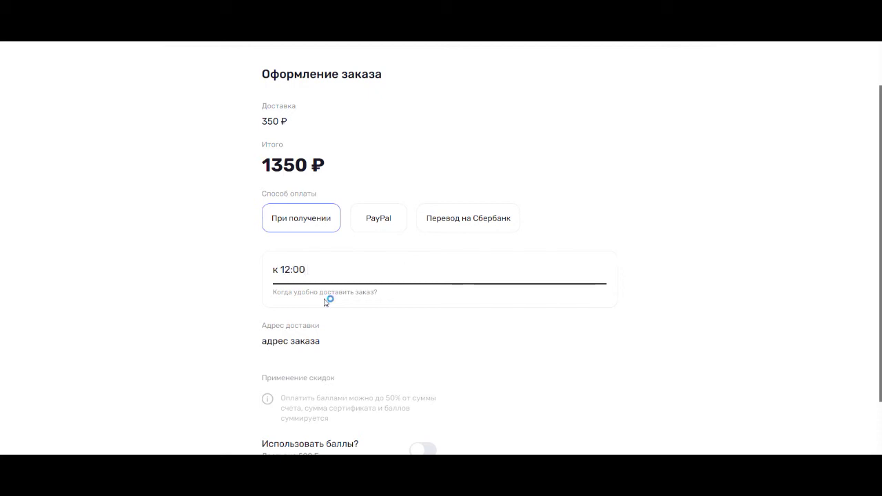
text( 10 сентября)
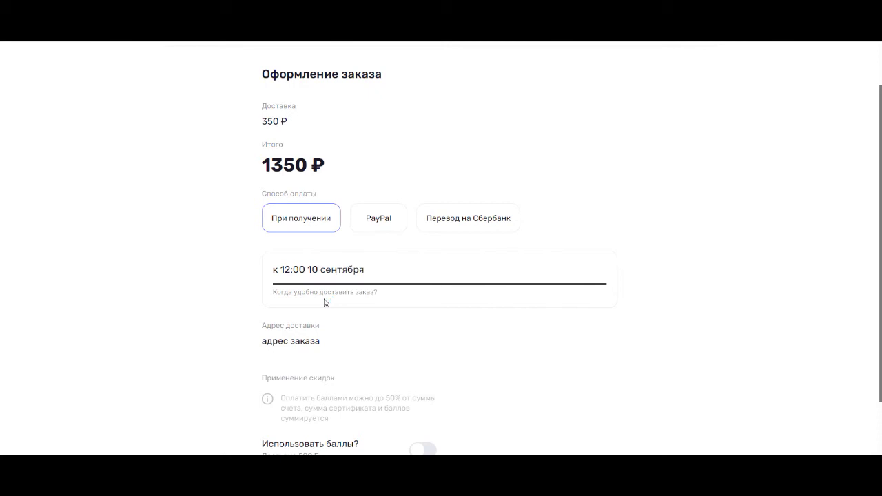
scroll(325, 301, down, 2)
click(290, 270)
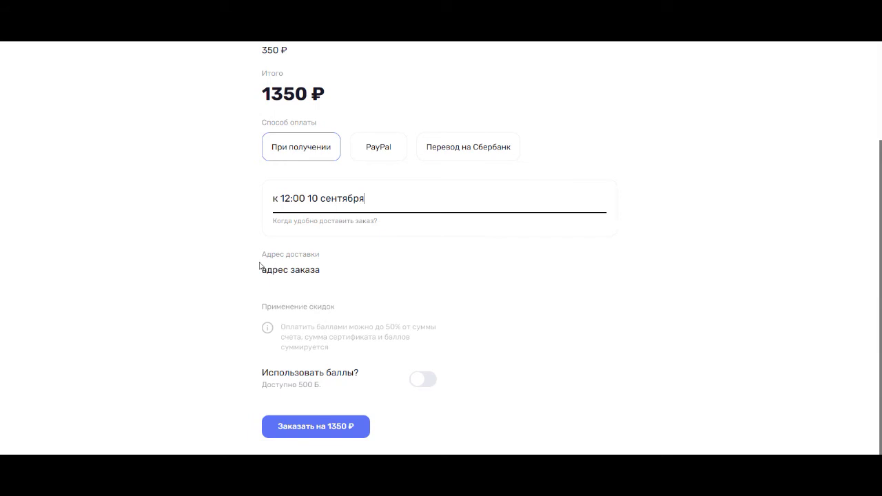
Step: Enable paying with points for the order and set the points to write off to 400
click(428, 380)
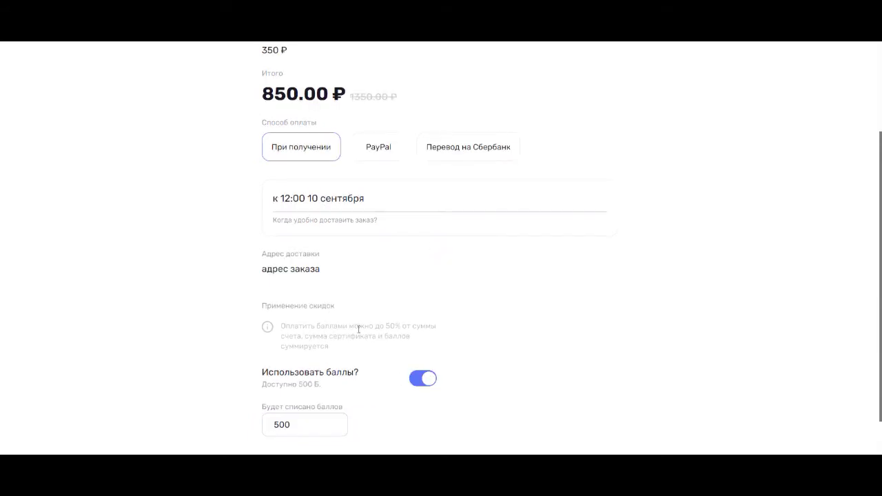
scroll(358, 325, down, 1)
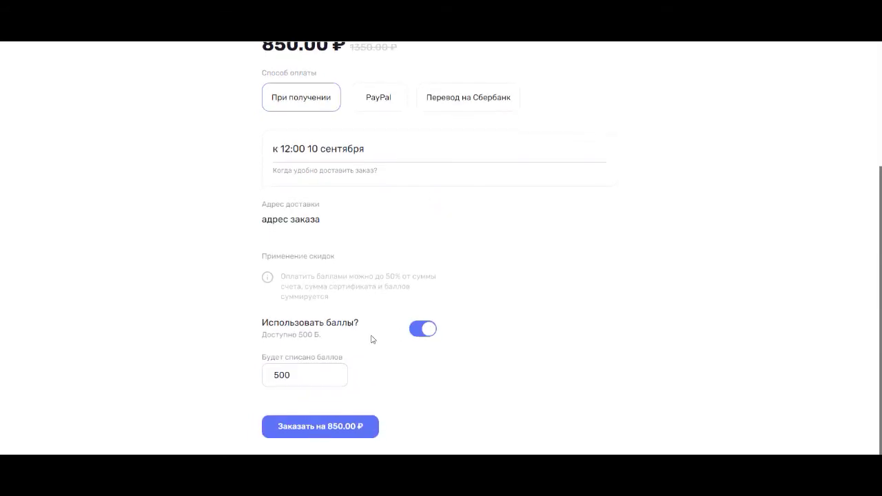
click(318, 377)
click(277, 379)
key(BackSpace)
text(4)
click(364, 393)
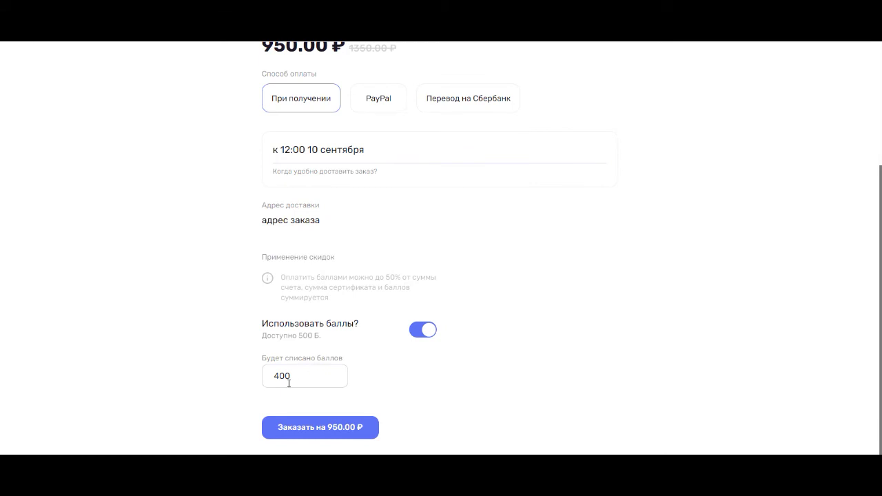
Step: Review the order form, place the order, and close the order confirmation
scroll(319, 399, up, 2)
scroll(318, 398, down, 2)
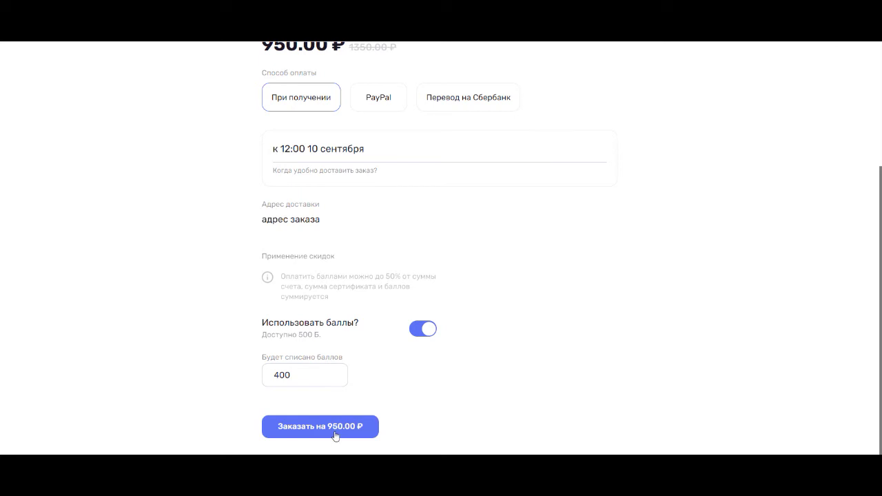
click(336, 427)
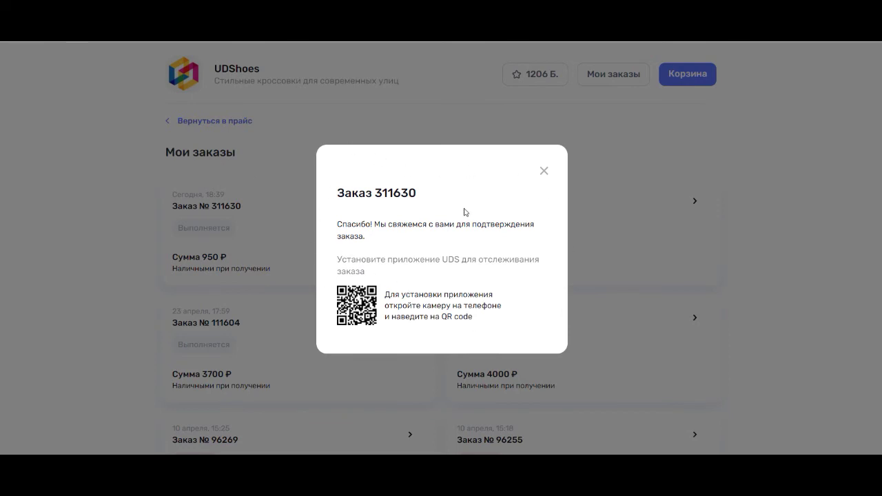
click(545, 172)
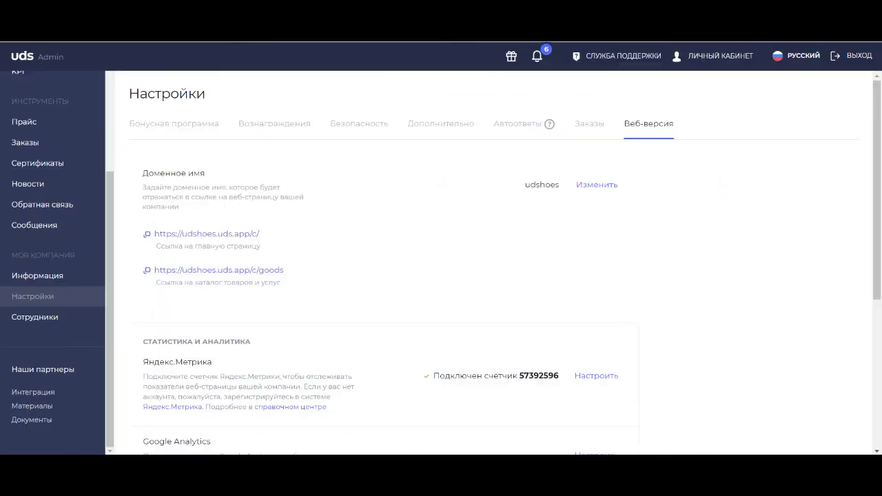
Step: Open the Заказы list in the web admin, switch to the UDS Admin mobile app, and view the new 950 RUB order there
click(44, 147)
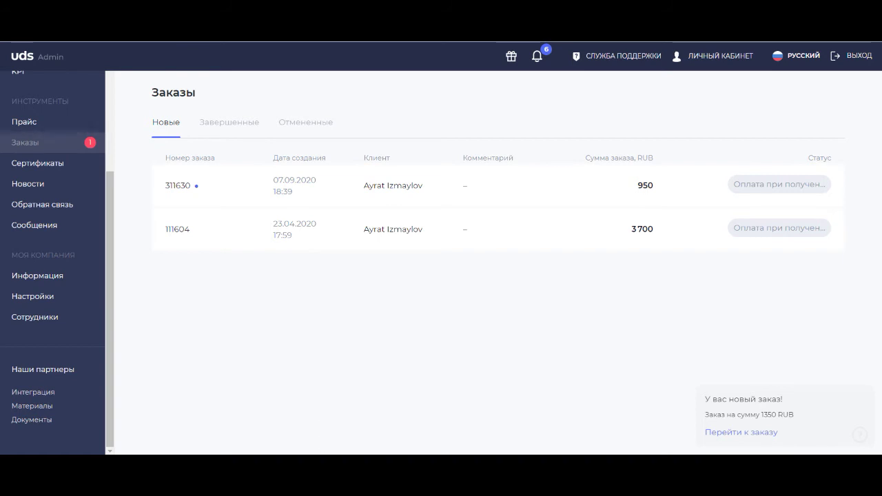
click(330, 455)
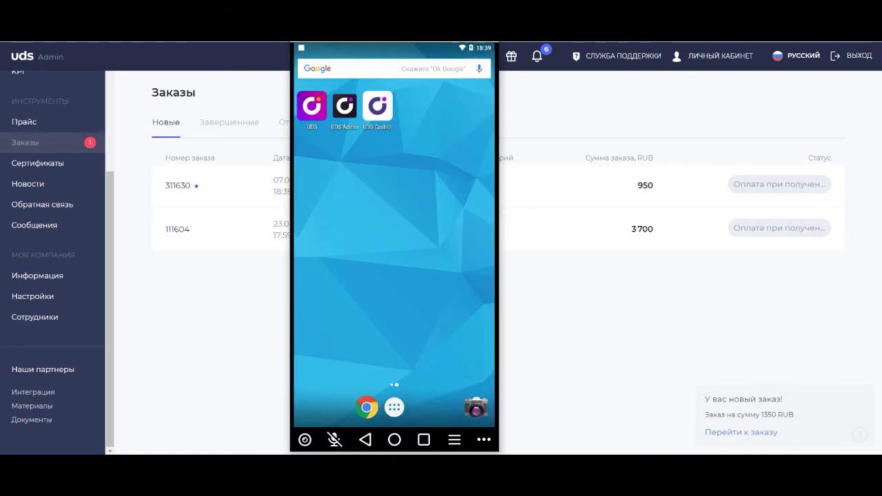
click(342, 114)
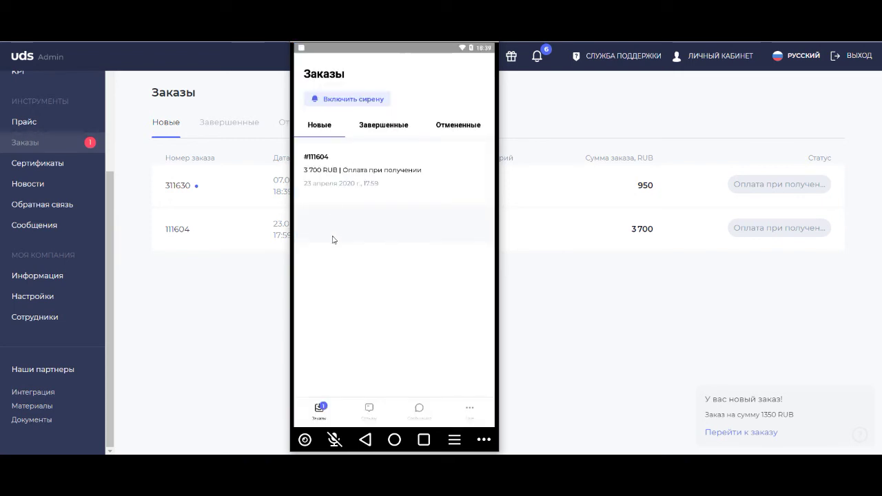
click(370, 409)
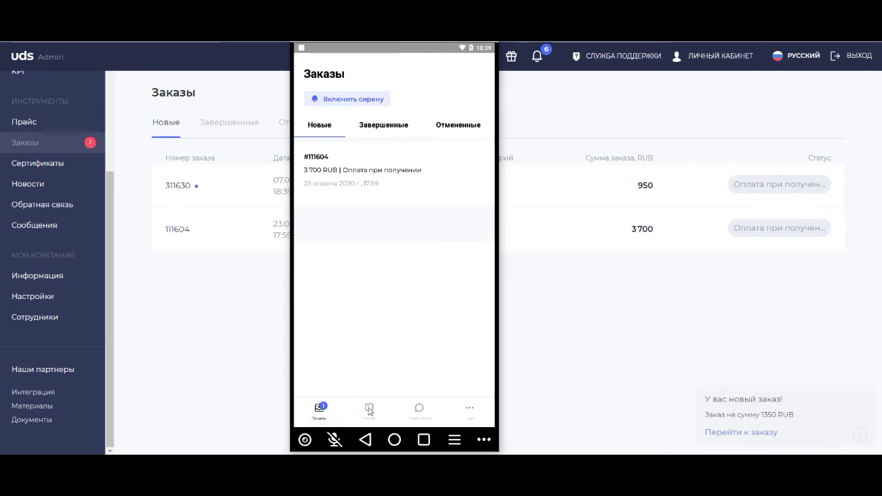
click(319, 409)
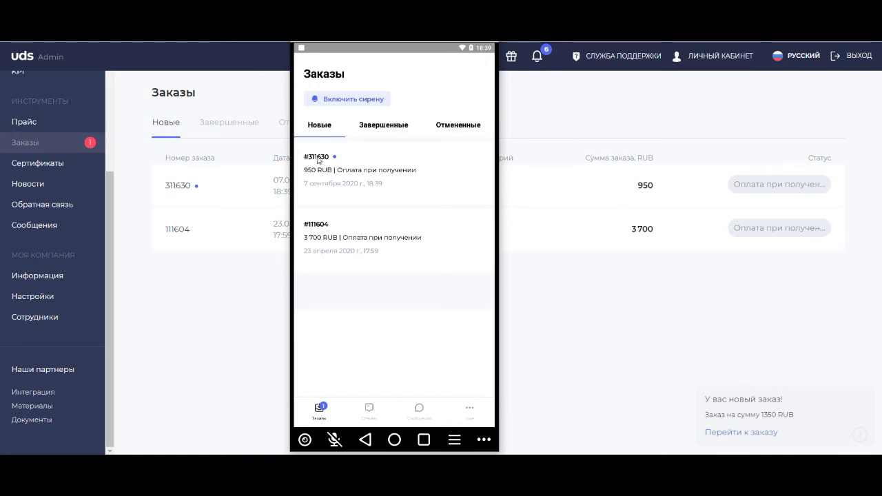
click(344, 177)
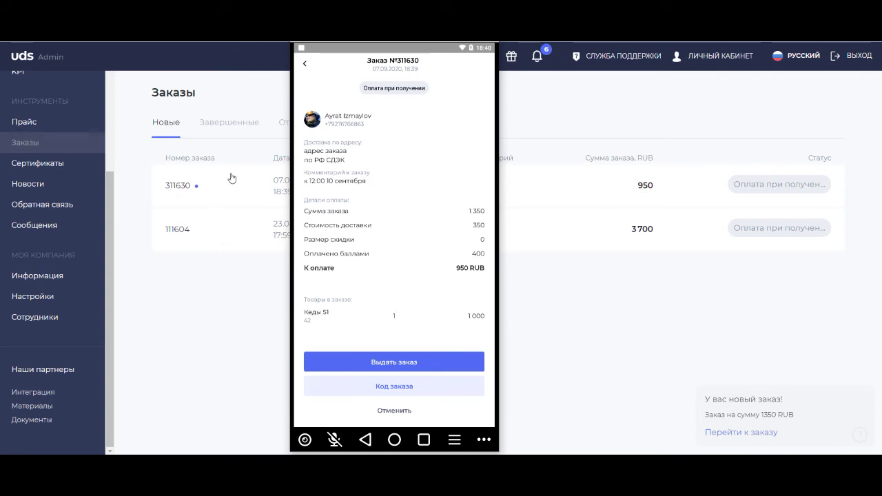
Step: Return to the web admin, open the new 950 RUB order, and check its recipient and delivery option
click(217, 272)
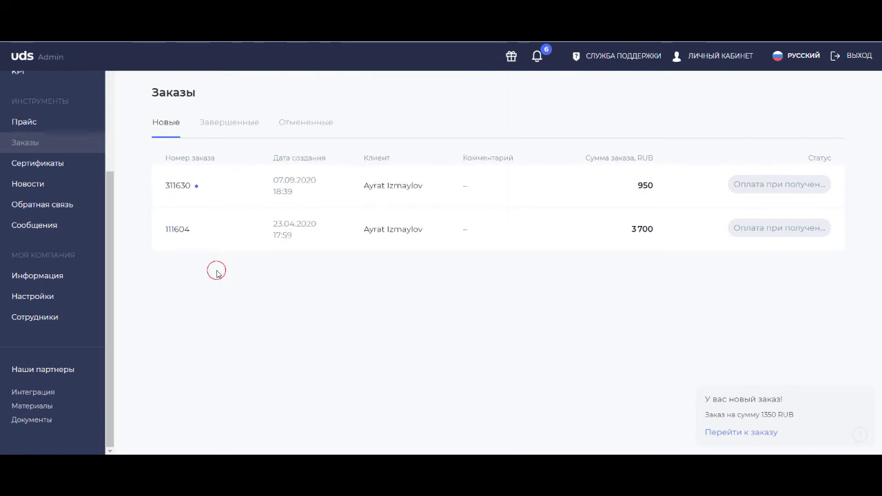
click(316, 194)
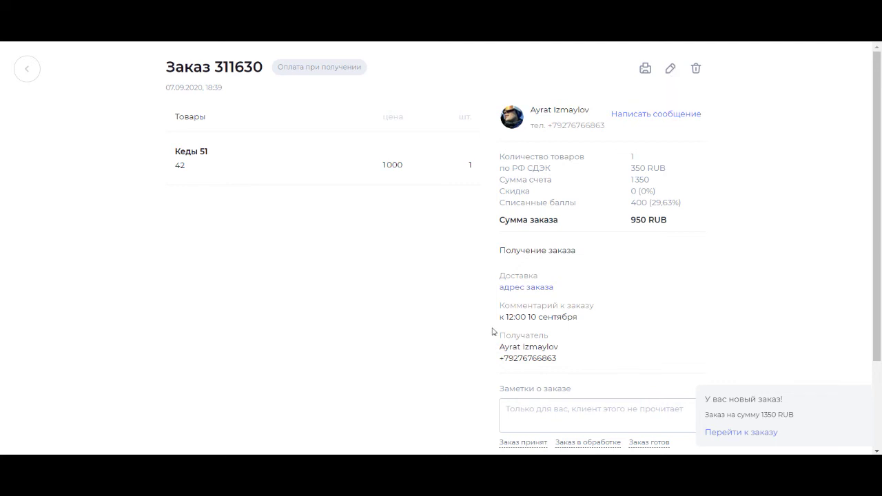
drag(497, 334, 561, 341)
double_click(553, 347)
click(591, 359)
triple_click(515, 168)
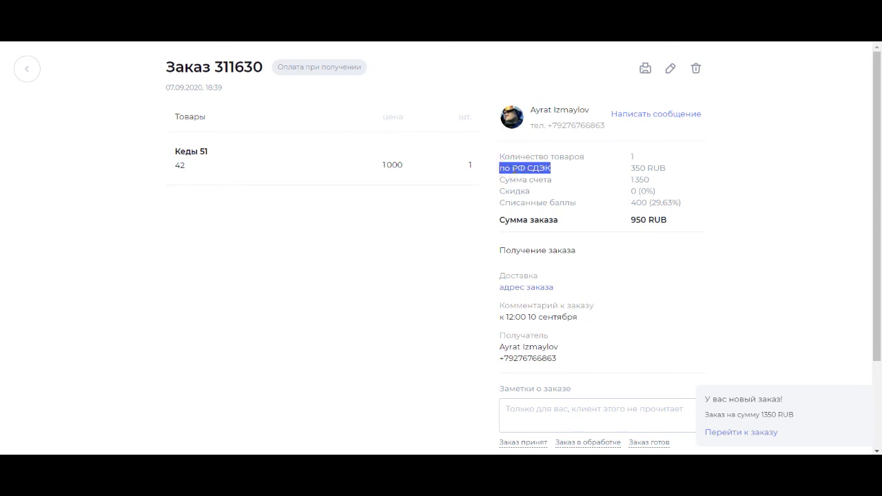
Step: Check the order's payment status and its Сумма заказа value
triple_click(316, 67)
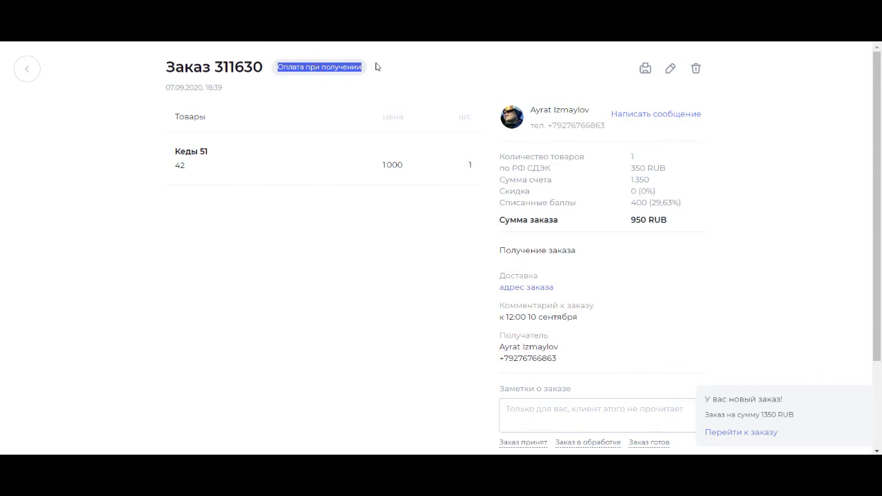
double_click(289, 72)
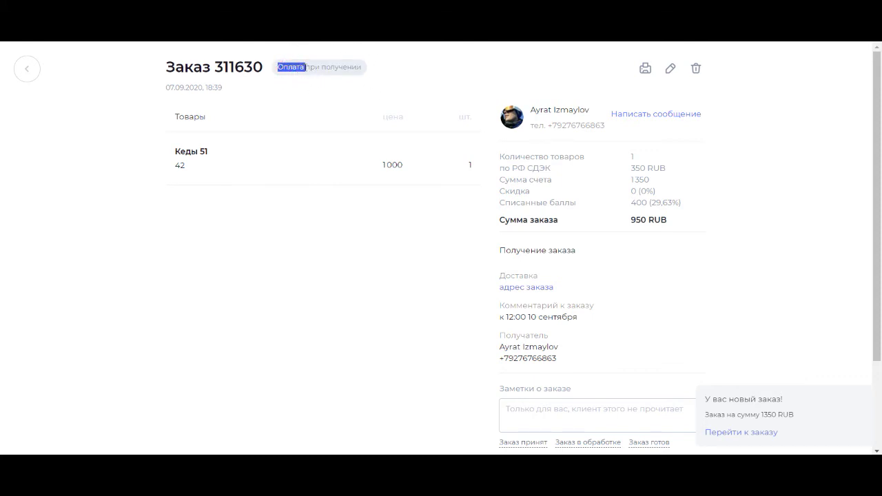
double_click(310, 67)
click(306, 67)
drag(630, 221, 641, 220)
click(532, 198)
drag(630, 220, 669, 228)
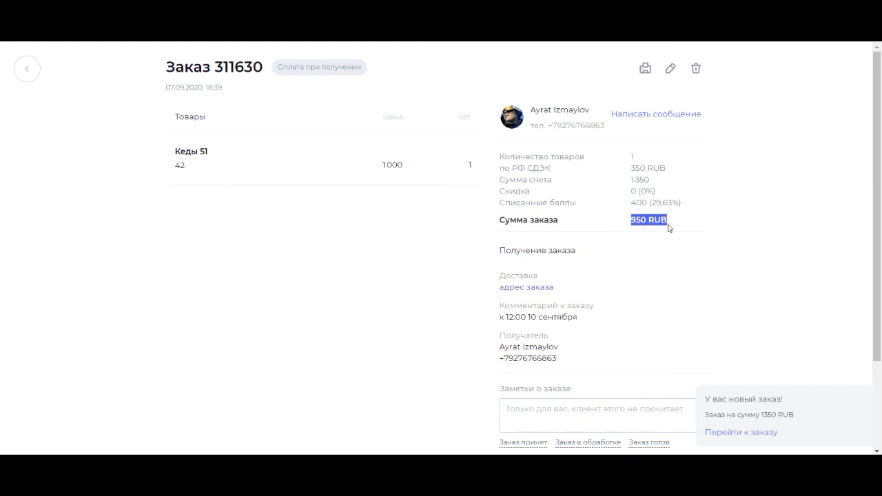
click(642, 262)
Step: Try entering "авм" in the Заметки о заказе field and clear it
scroll(543, 280, down, 2)
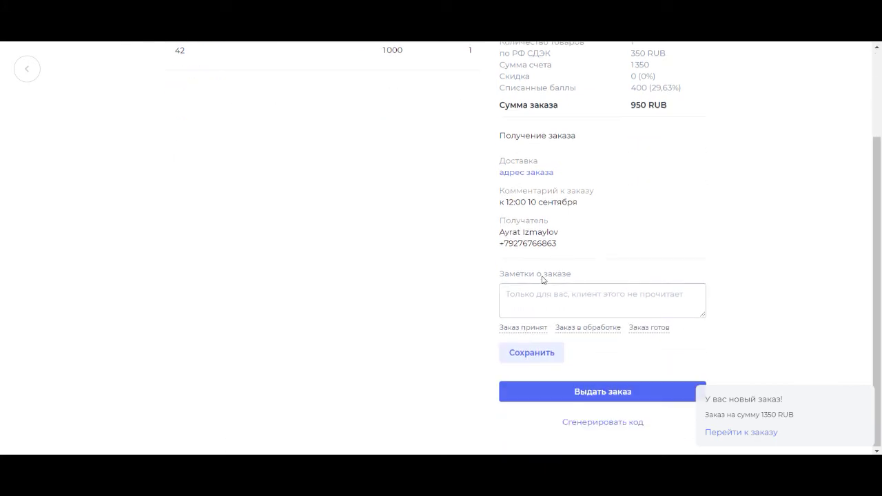
scroll(586, 290, up, 2)
scroll(545, 304, down, 2)
click(530, 299)
scroll(617, 270, up, 1)
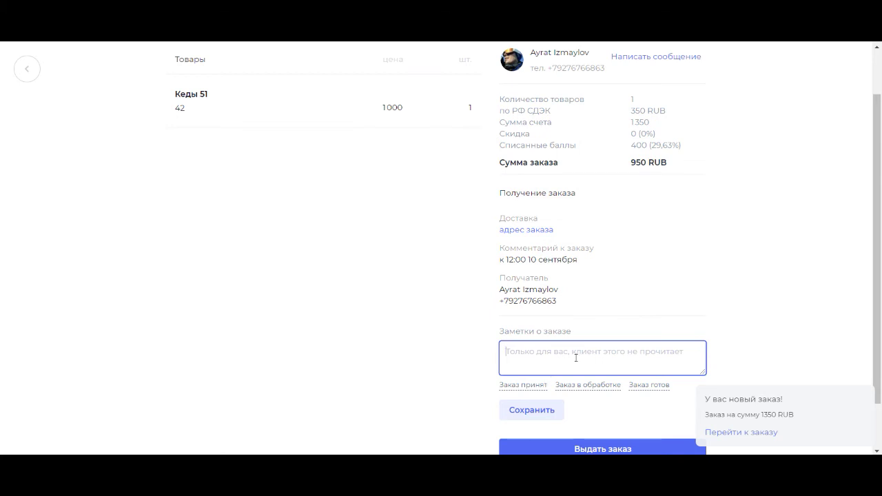
text(авм)
key(BackSpace)
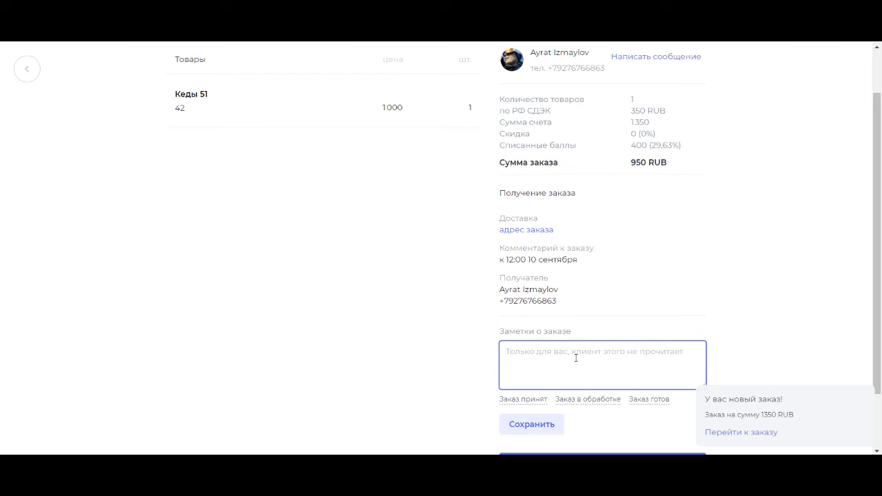
scroll(554, 279, up, 1)
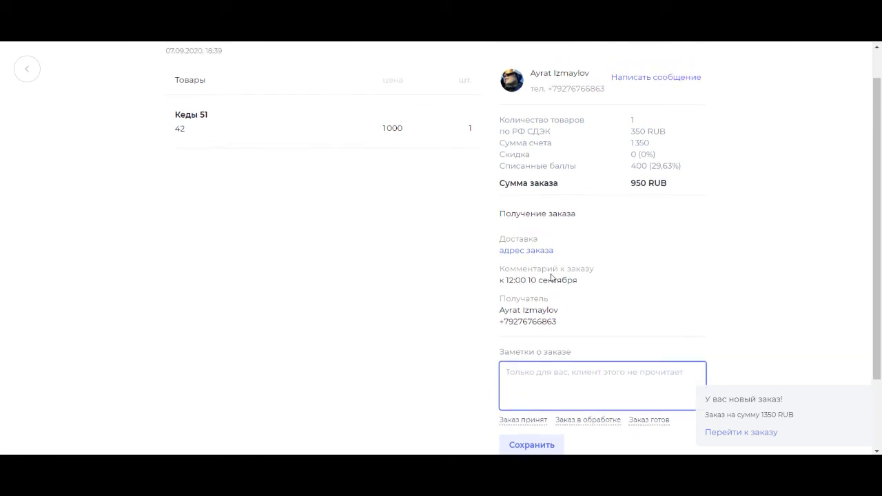
scroll(469, 218, down, 2)
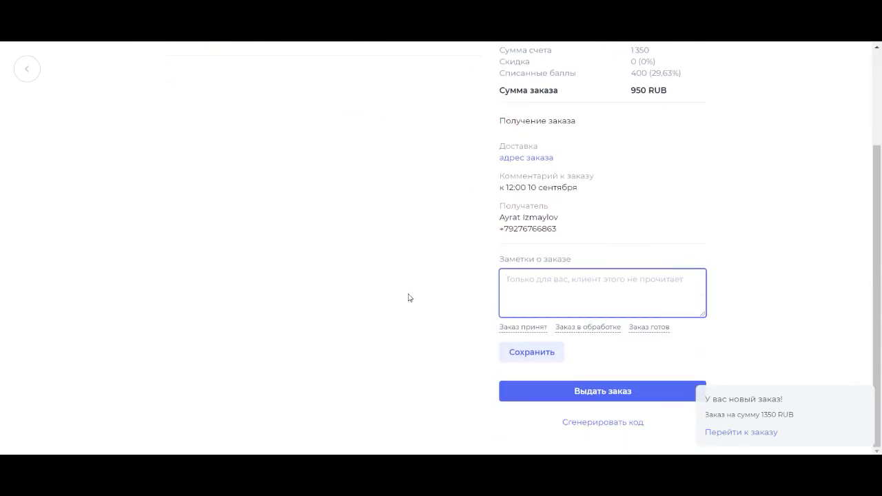
Step: Dismiss the new-order notification and check the order's Списанные баллы value
click(863, 398)
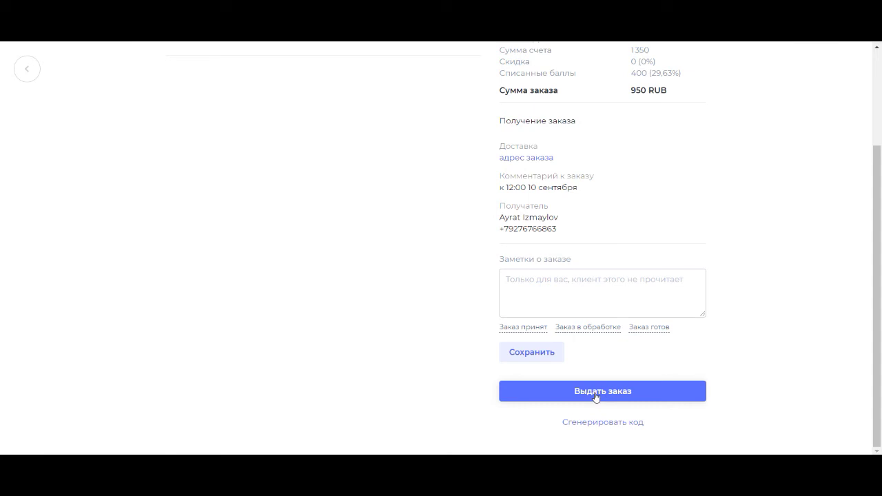
drag(632, 72, 652, 78)
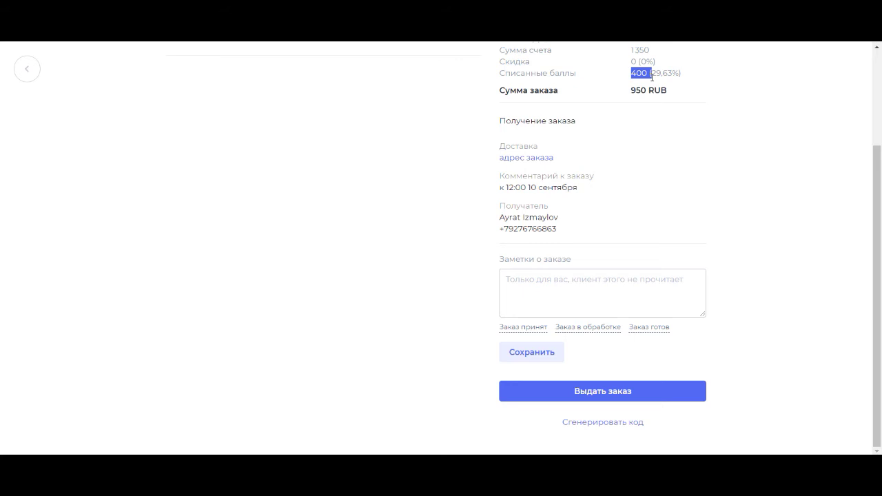
click(653, 77)
mouse_move(632, 73)
mouse_down()
mouse_move(647, 74)
mouse_move(630, 73)
mouse_up()
click(645, 73)
click(619, 103)
Step: Issue the 950 RUB order with Выдать заказ and confirm the issuance
click(616, 390)
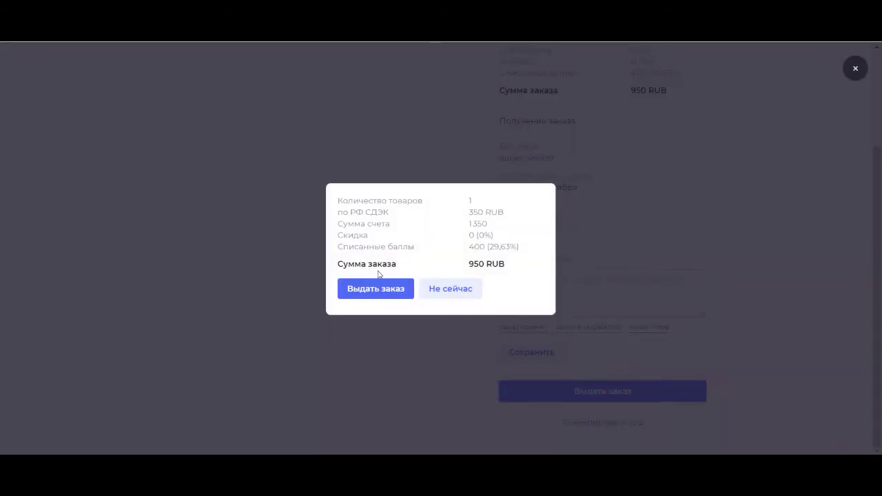
click(382, 290)
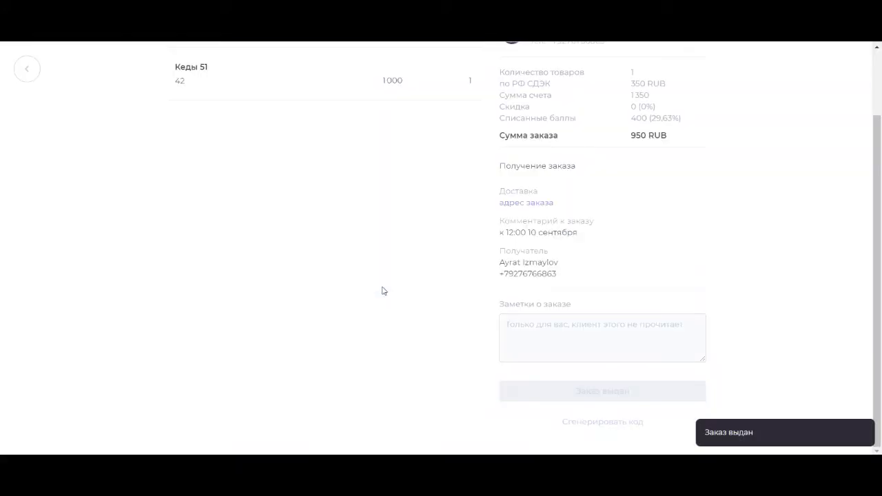
scroll(305, 297, up, 2)
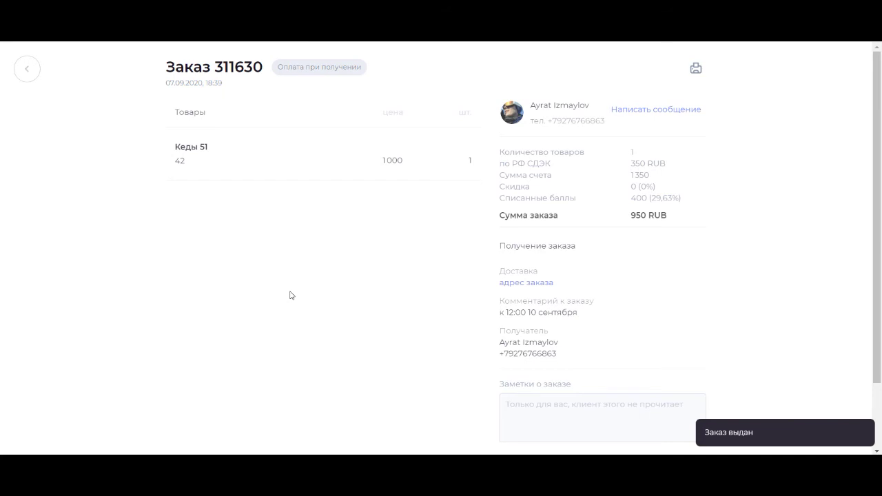
Step: Return to the orders list, check the Завершенные and Отмененные orders, and go back to Новые
click(29, 69)
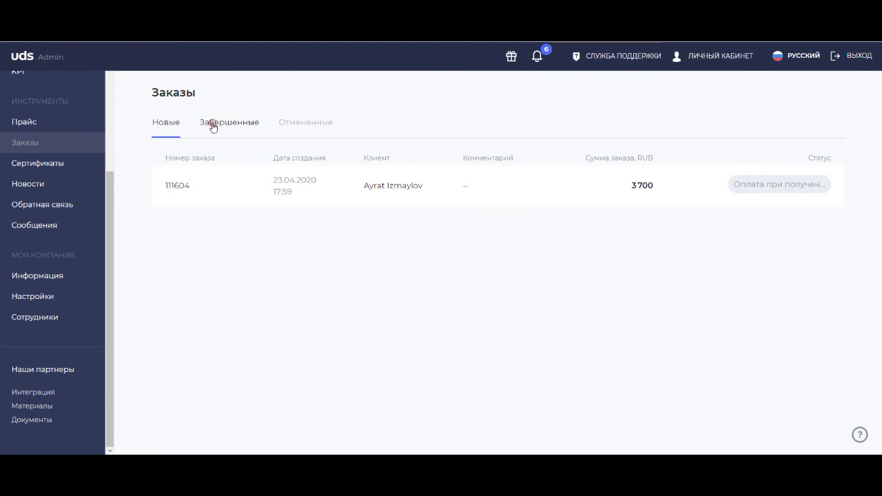
click(213, 126)
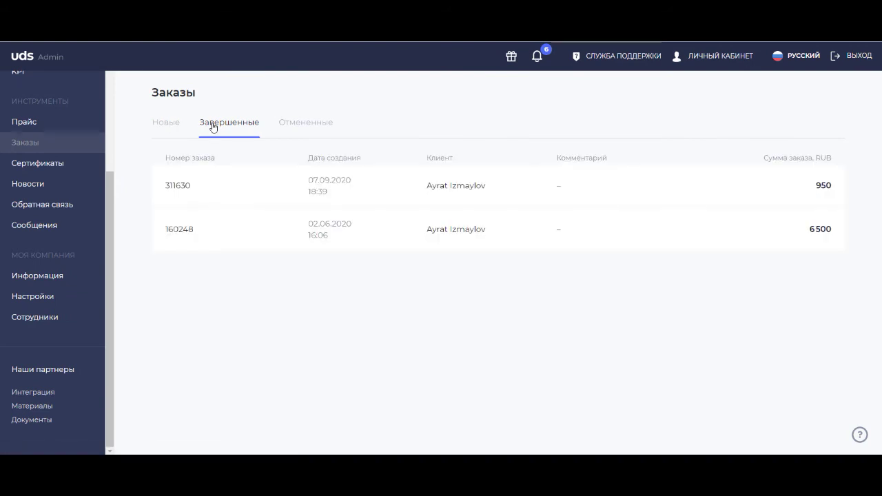
click(298, 126)
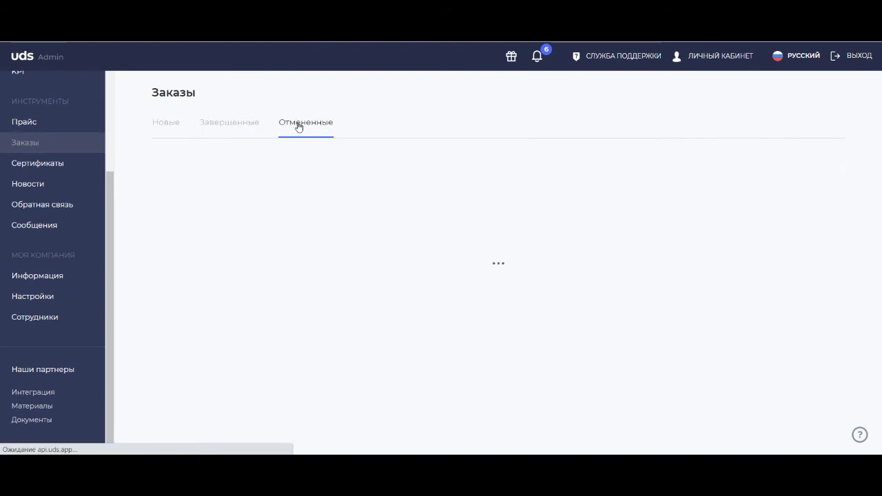
click(237, 122)
click(167, 121)
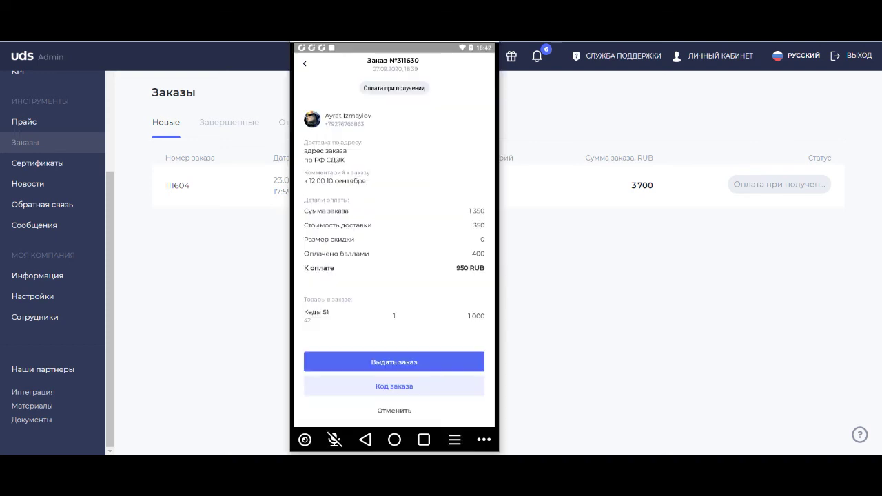
Step: Leave the issued order in the UDS Admin mobile app and switch to the UDS client app
click(305, 63)
click(394, 440)
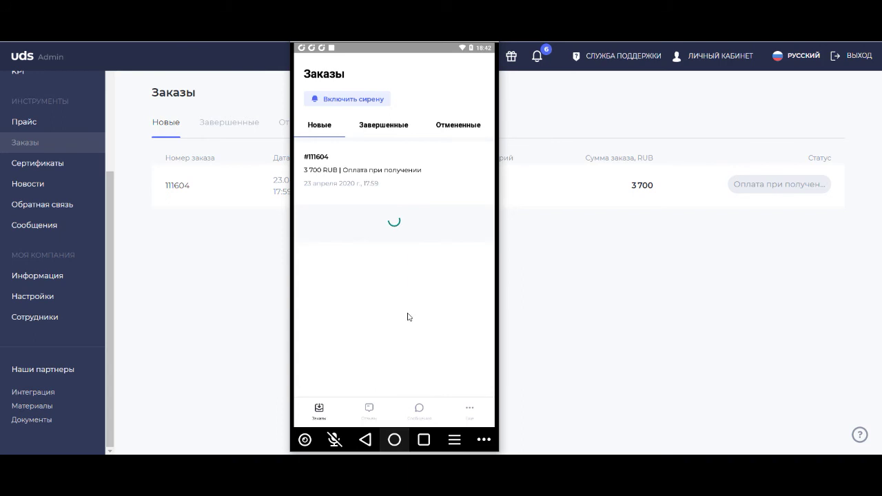
drag(312, 50, 353, 118)
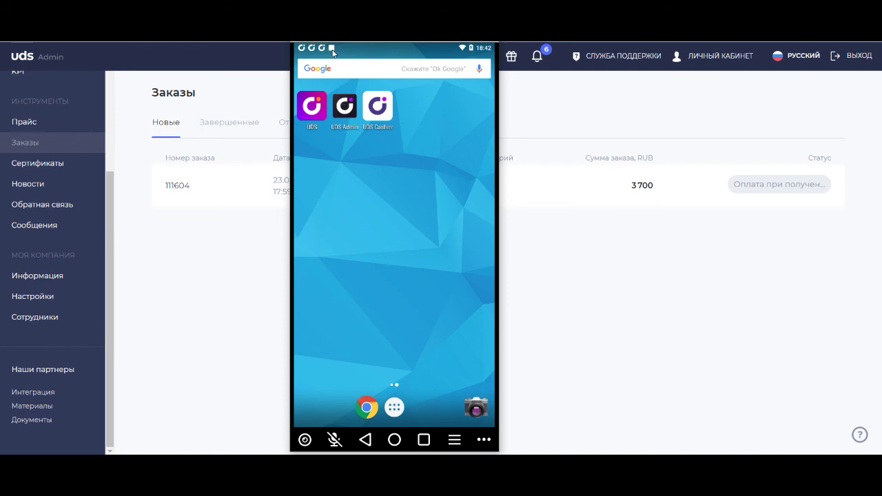
click(312, 114)
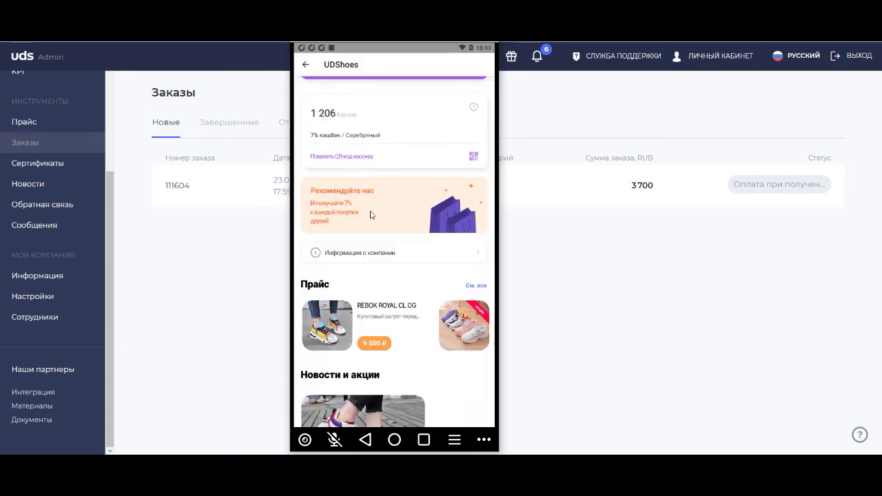
Step: Go back to the client app's home page and reopen UDShoes from the full Мои компании list
click(306, 65)
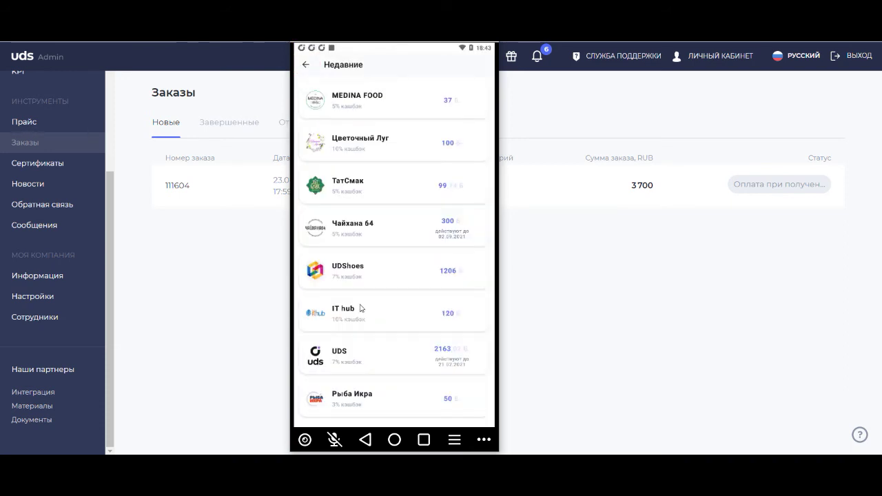
click(306, 65)
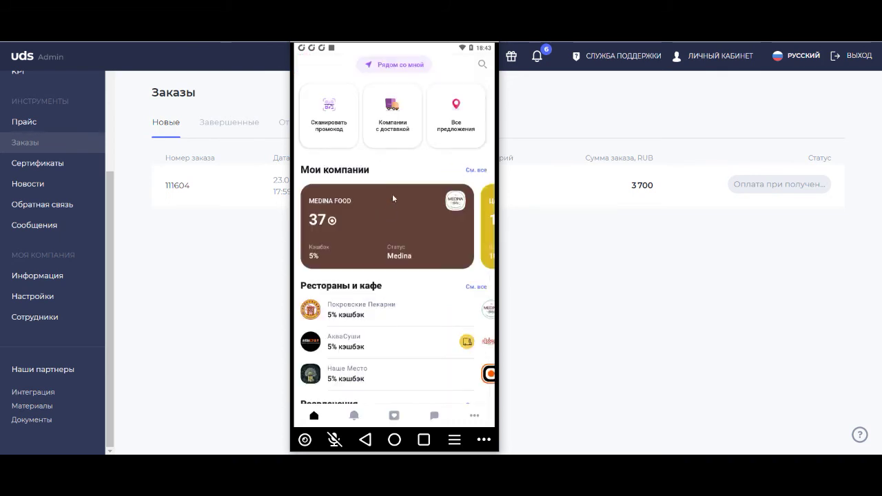
click(474, 170)
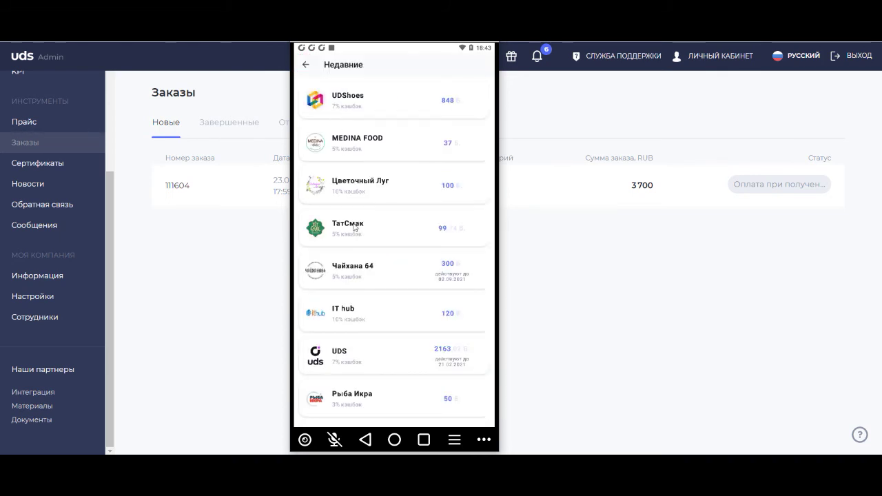
click(338, 104)
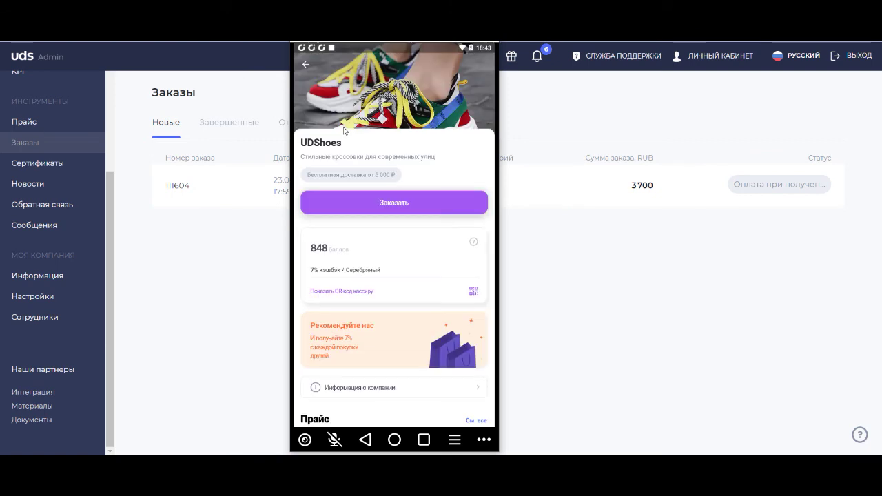
Step: Open the full UDShoes price list and add one REBOK ROYAL CL OG to the cart
drag(409, 288, 399, 138)
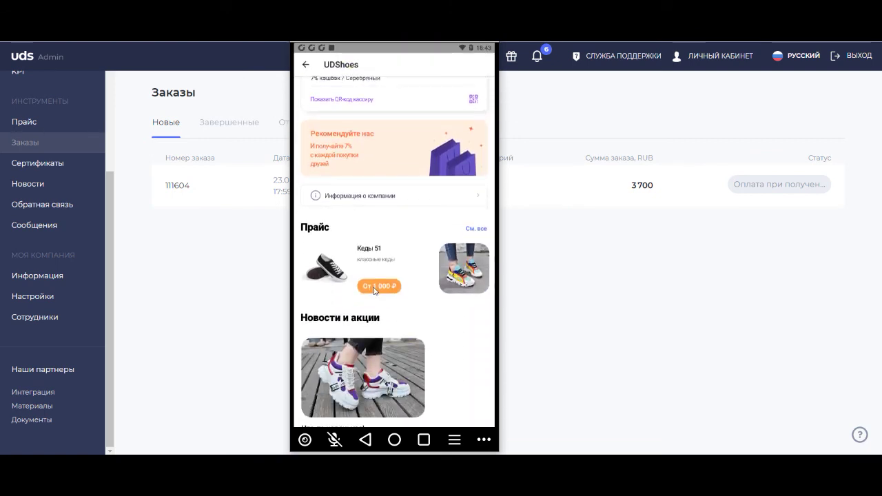
click(474, 190)
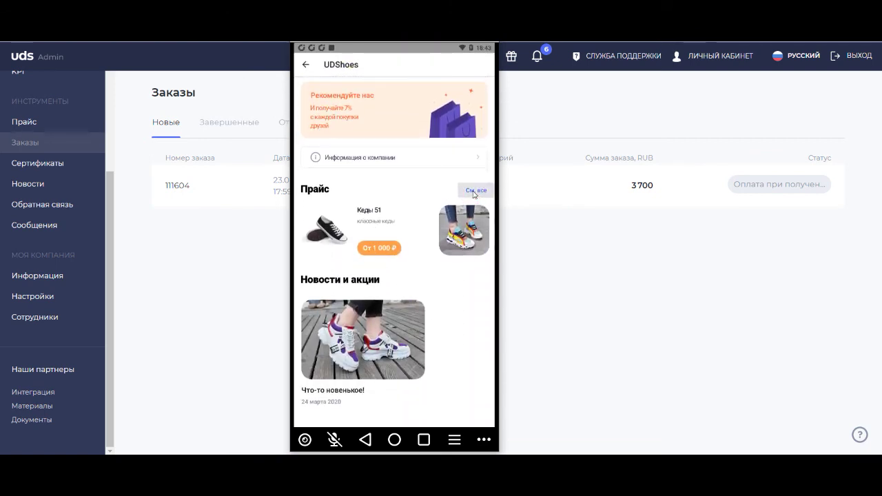
drag(442, 225, 423, 161)
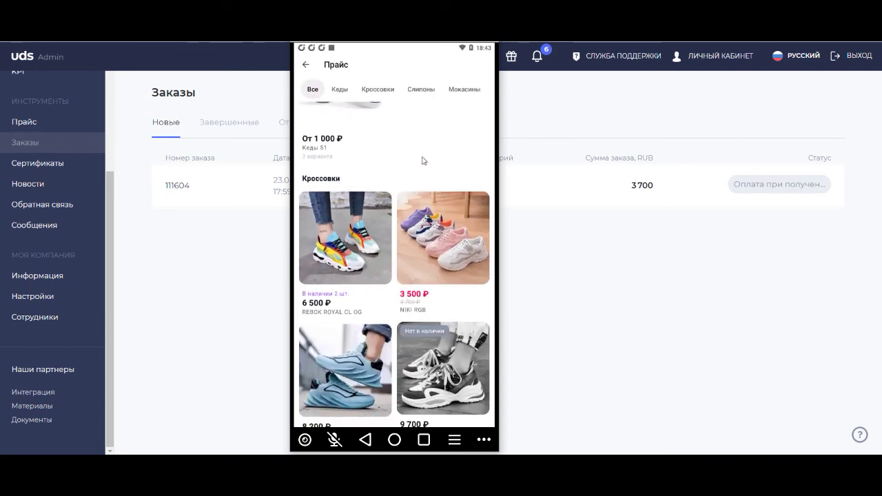
click(354, 241)
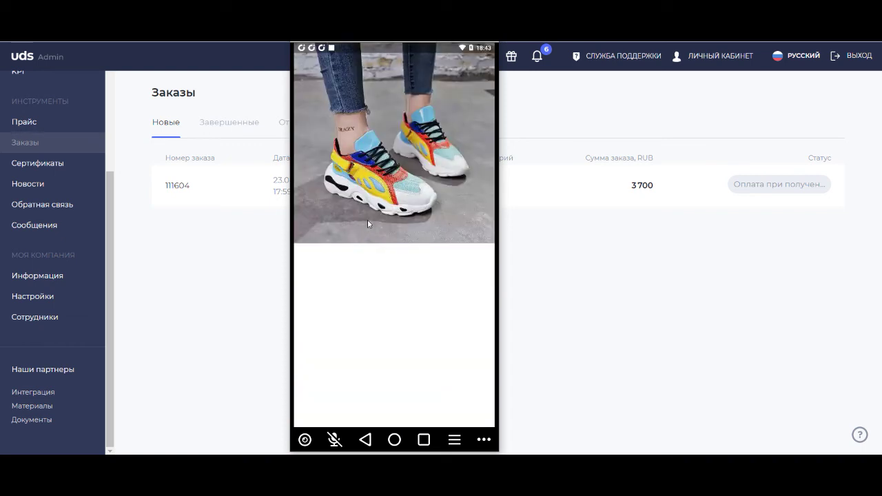
click(378, 411)
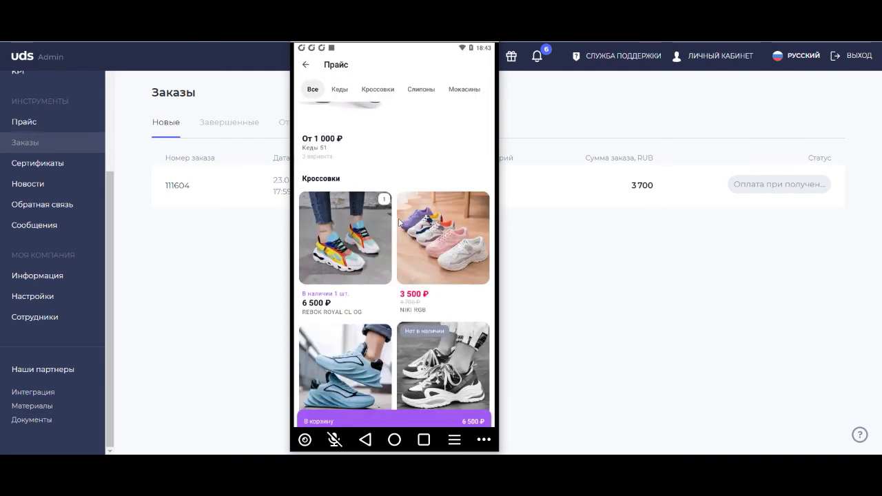
Step: Open the cart, proceed to checkout and choose Забрать самому as the order's receiving method
click(393, 415)
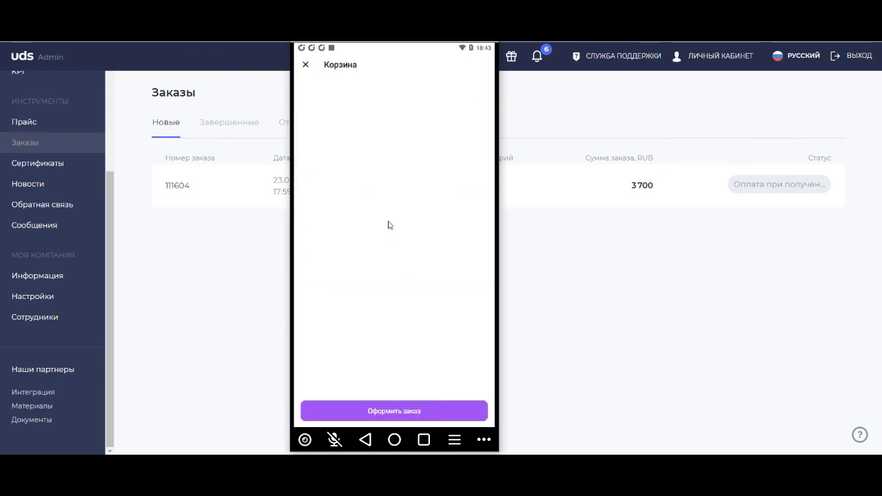
click(394, 411)
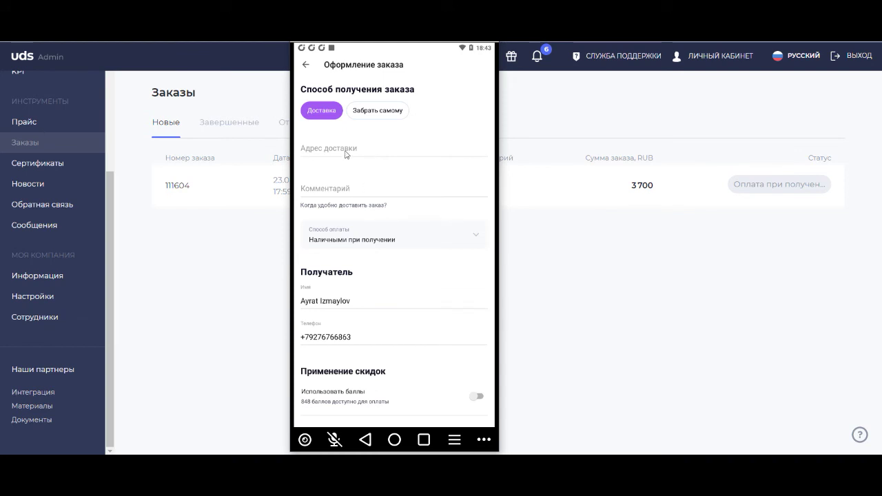
click(374, 111)
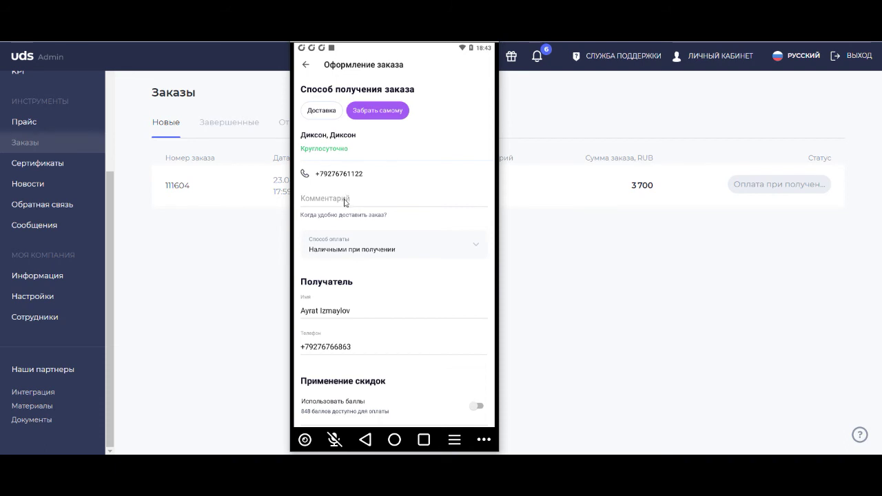
Step: View the available payment methods for the order and keep Наличными при получении
drag(350, 283, 353, 248)
click(365, 203)
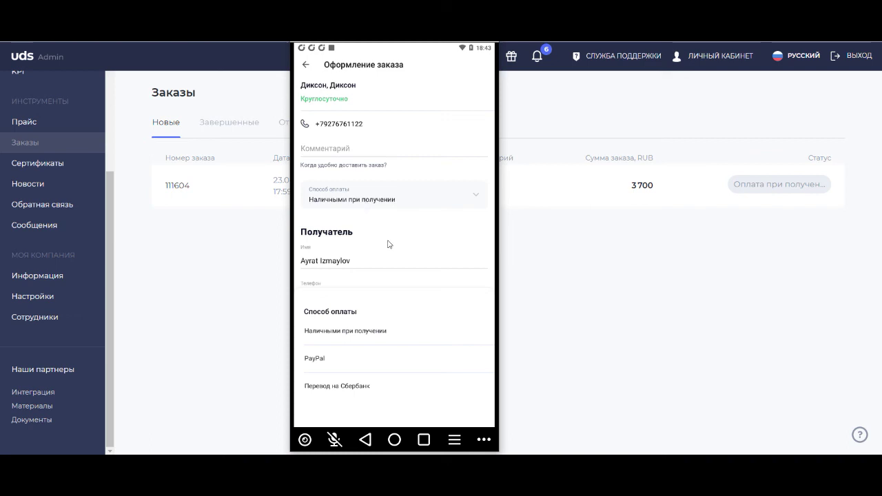
click(384, 211)
Step: Turn on Использовать баллы, place the pickup order, and leave its order page
drag(400, 248, 395, 202)
click(477, 295)
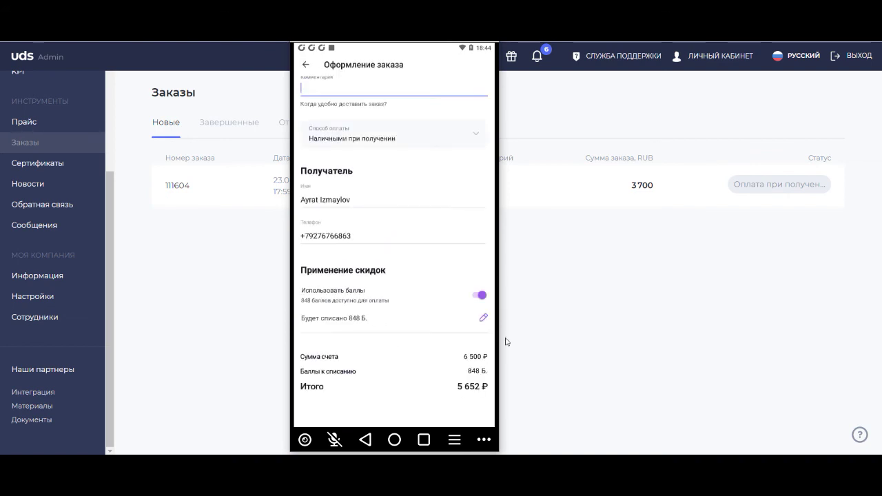
scroll(406, 361, down, 1)
click(419, 408)
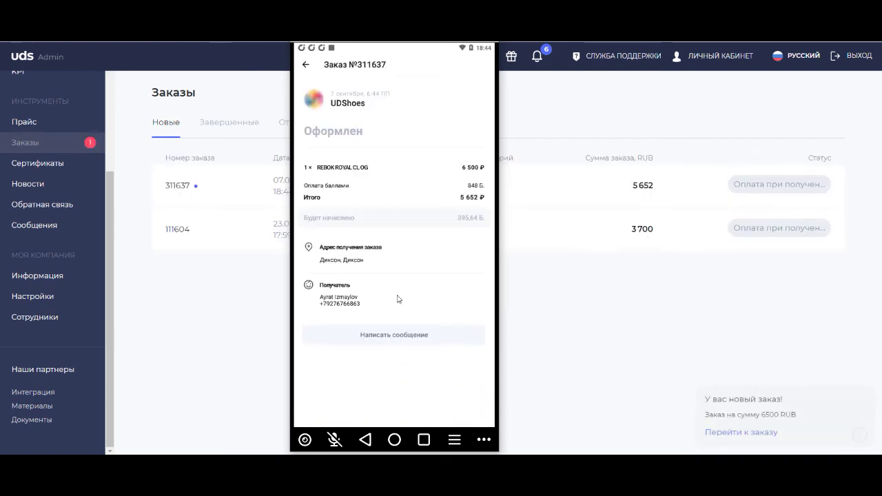
click(304, 67)
click(305, 67)
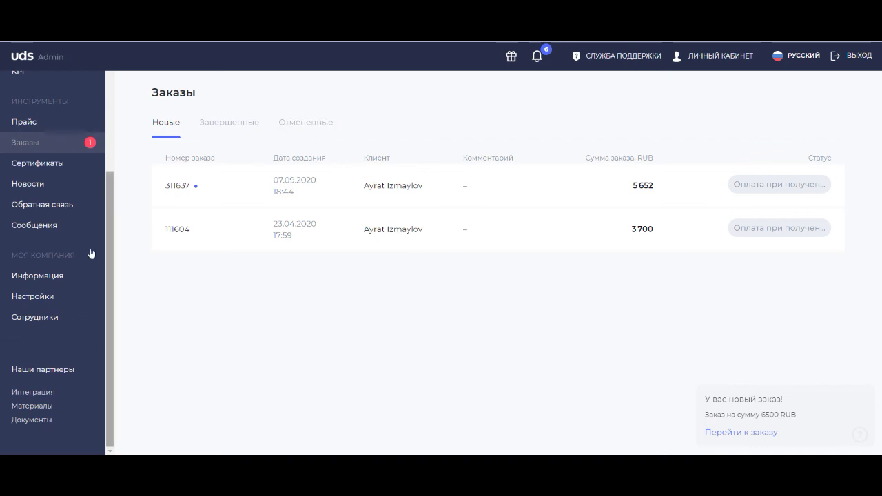
Step: Open the Интеграция page in the web admin, review the integration data and popular integrations, and return to Заказы
click(17, 393)
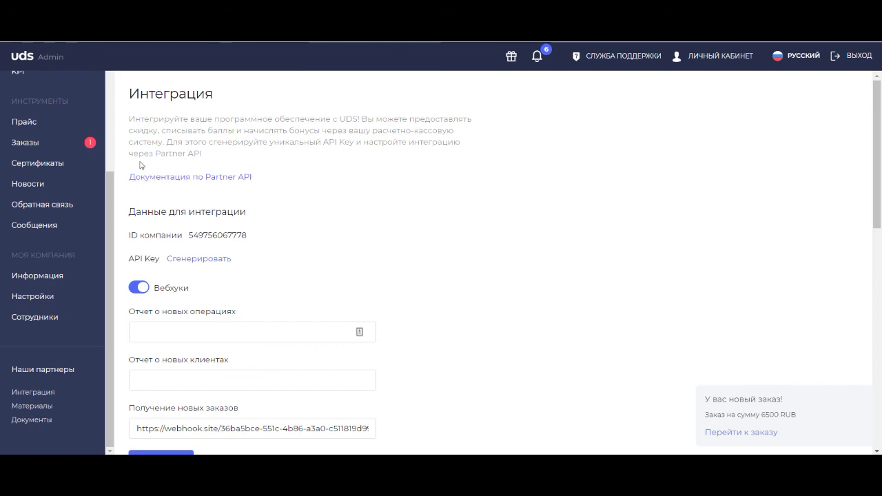
scroll(305, 197, down, 3)
scroll(310, 196, up, 3)
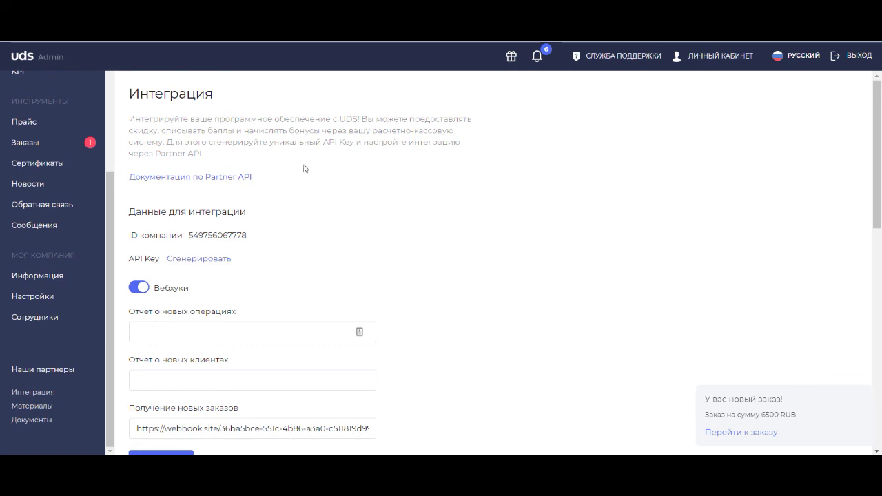
scroll(305, 185, down, 5)
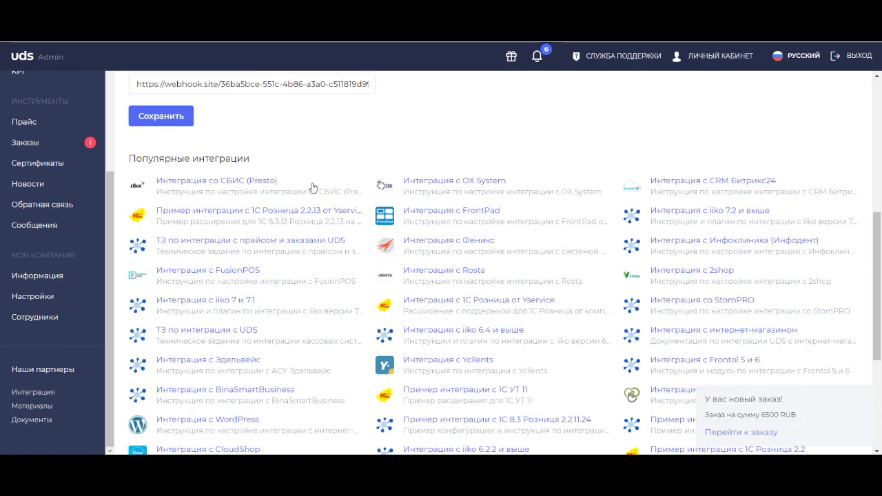
scroll(335, 187, up, 5)
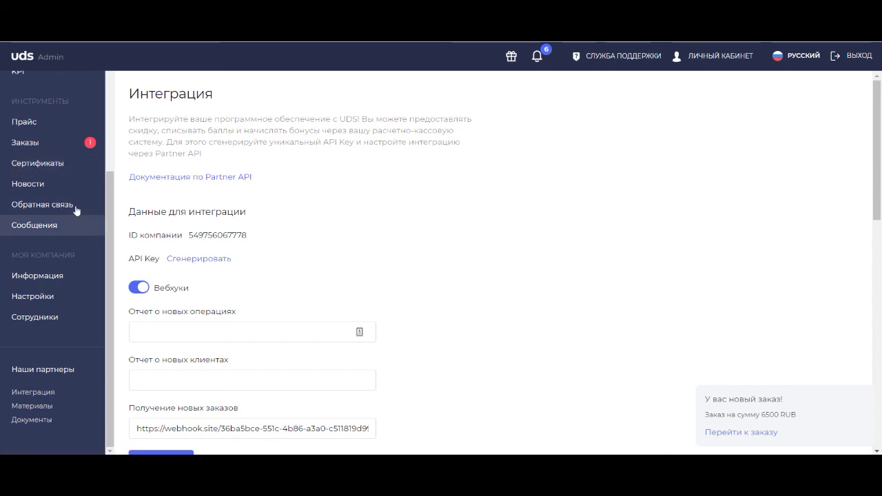
click(39, 143)
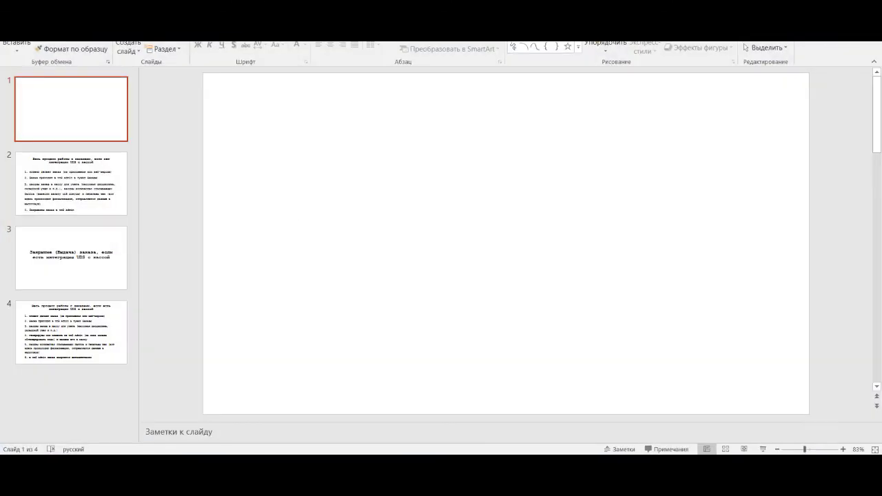
Step: Switch to the PowerPoint presentation, open slide 2 on handling orders without cash-register integration, and highlight "UDS Бонусы"
click(110, 207)
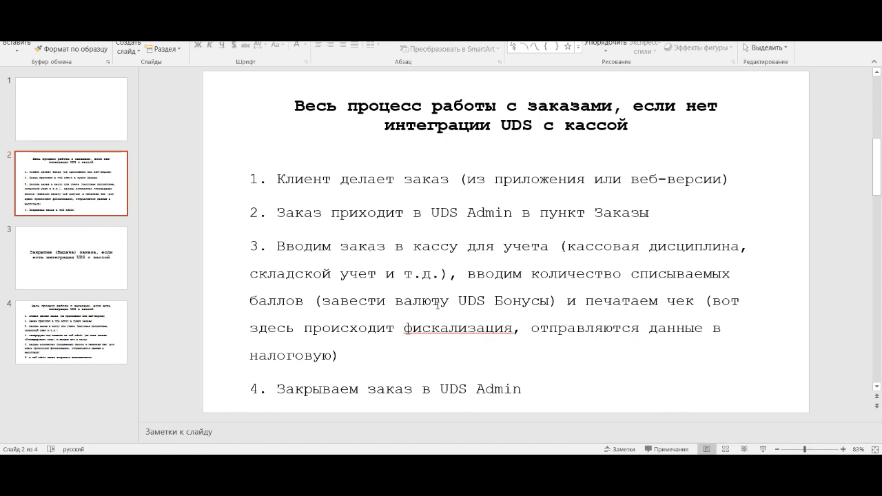
drag(458, 303, 543, 312)
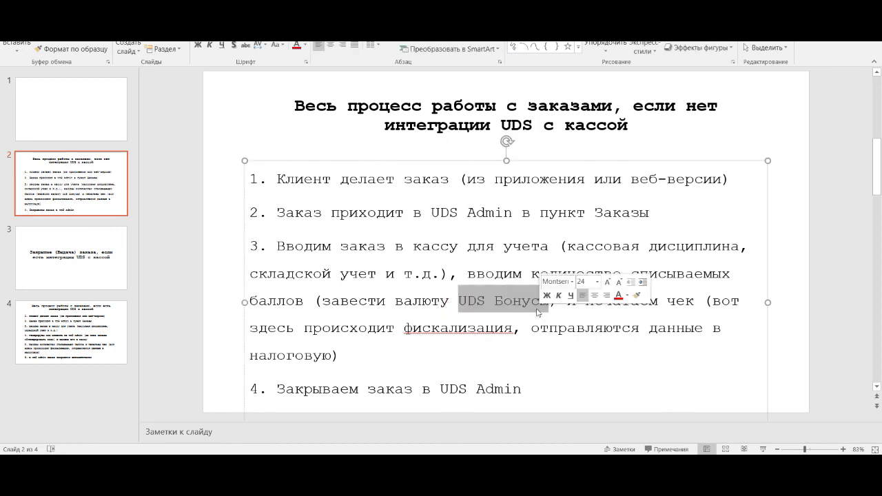
Step: Highlight "UDS" in item 3 of slide 2, and switch to UDS Admin to open the new 5 652 RUB order
drag(458, 303, 485, 303)
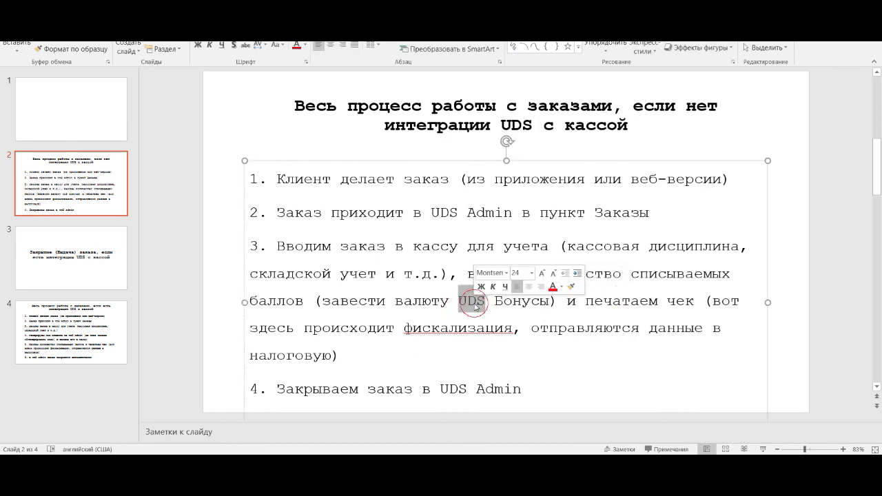
click(475, 304)
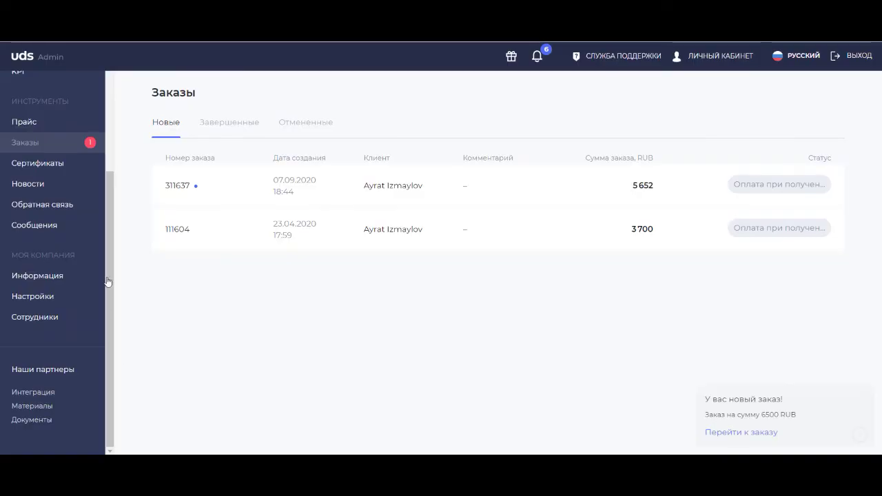
click(504, 194)
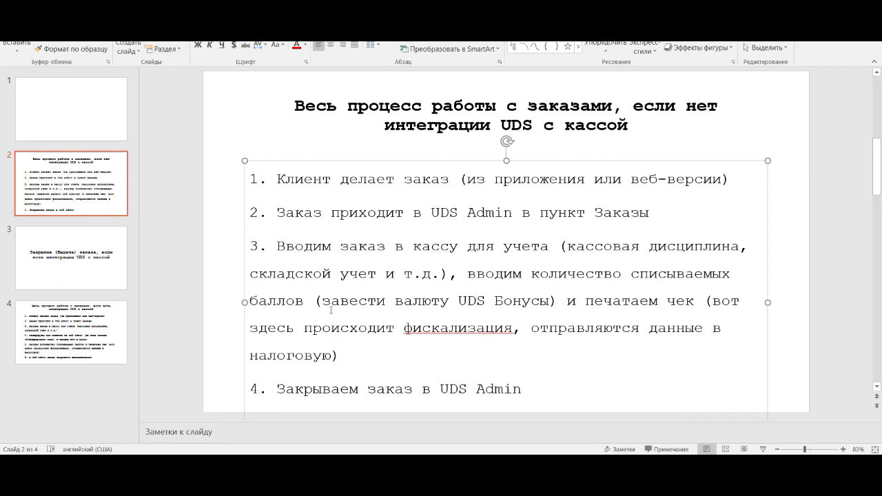
Step: Switch to the PowerPoint presentation and advance through slide 3 to slide 4 on handling orders with cash-register integration
click(93, 268)
key(Down)
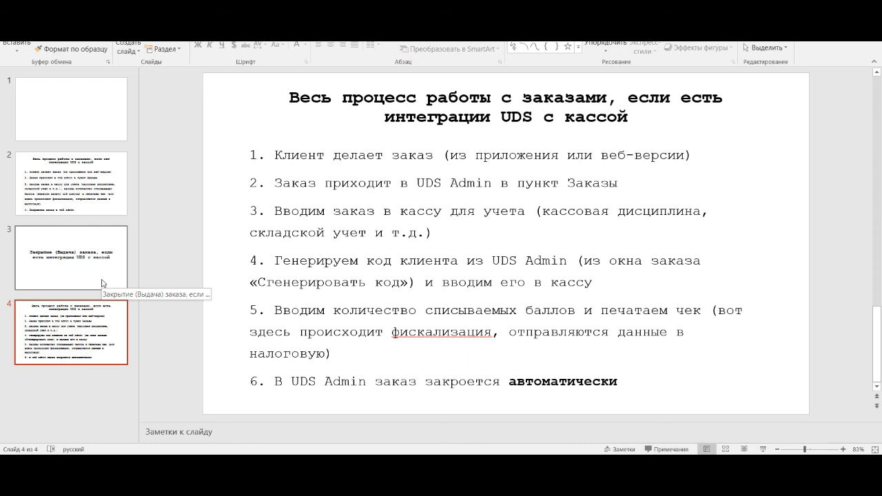
Step: Switch to the UDS mobile app, go back to its main screen, view the client's payment QR code, and leave the app
key(alt+Tab)
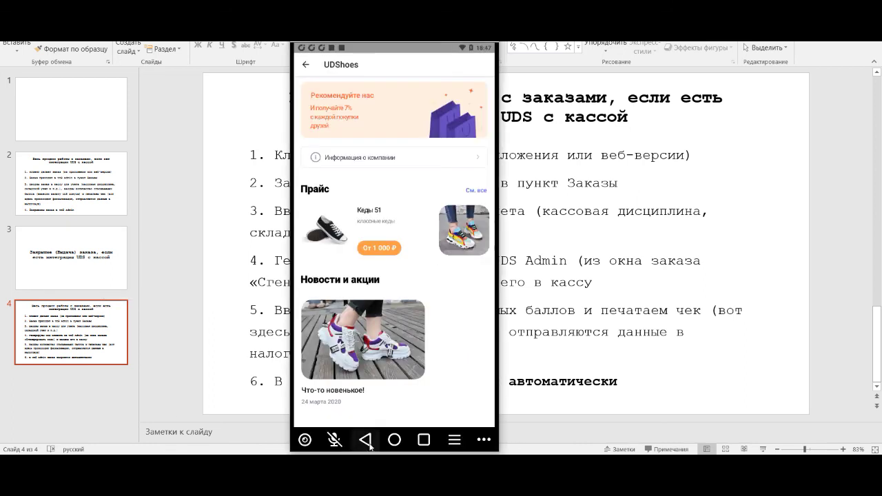
click(372, 439)
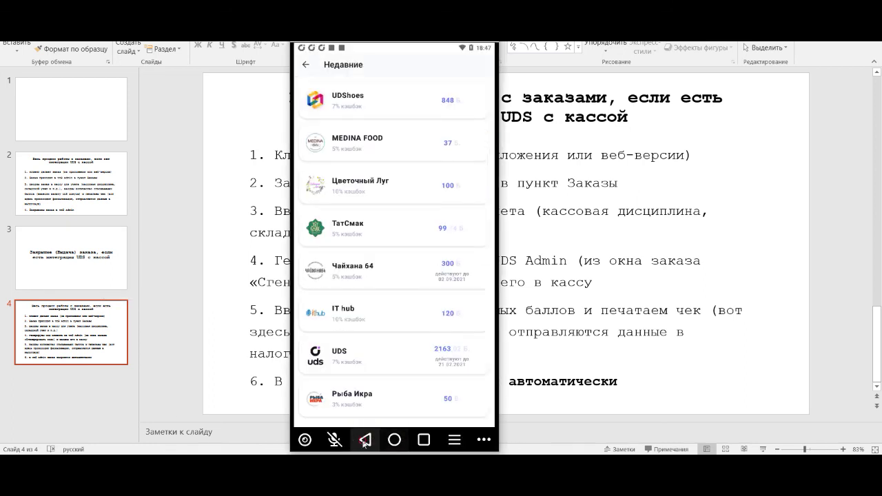
click(372, 439)
click(395, 417)
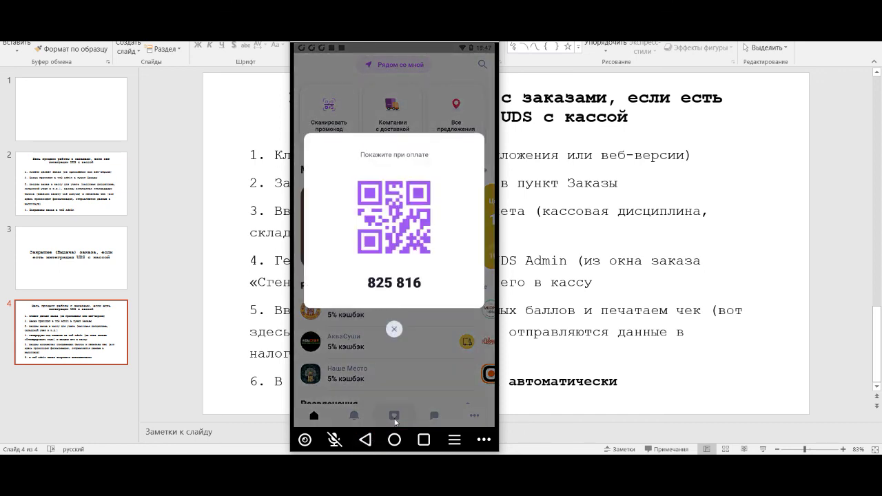
click(395, 394)
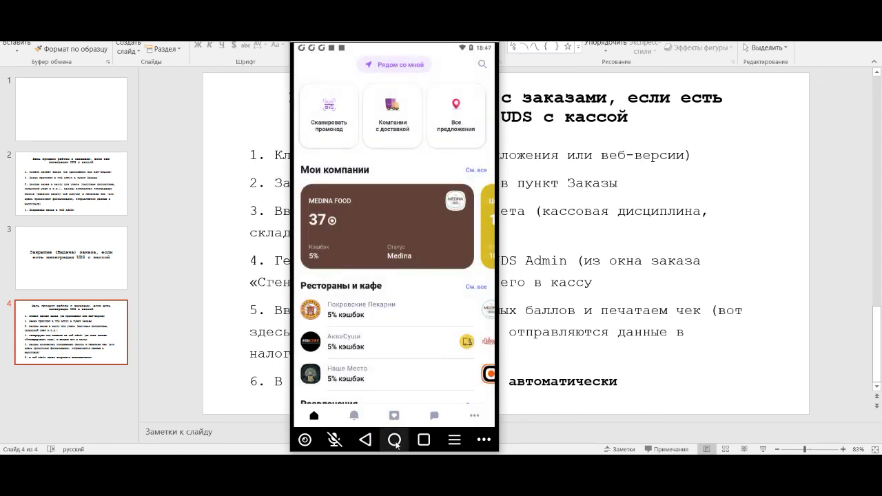
click(394, 439)
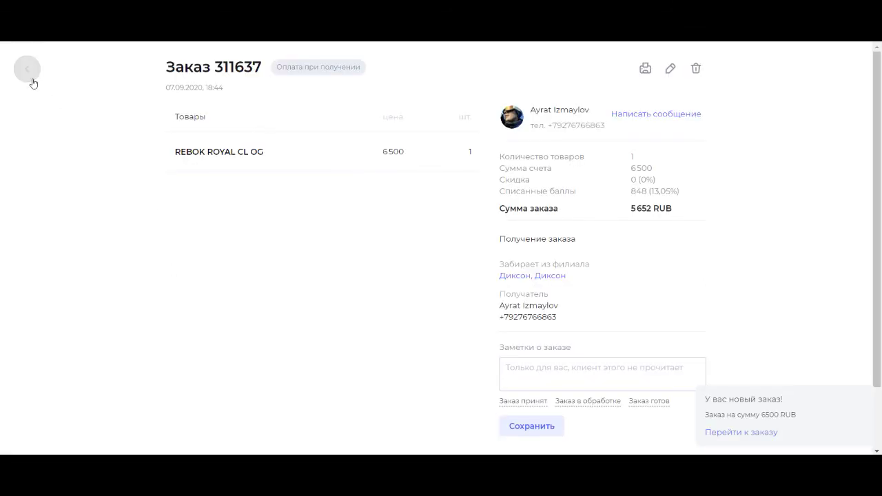
Step: On the 5 652 RUB order's page in UDS Admin, generate the client code and highlight it
scroll(603, 315, down, 1)
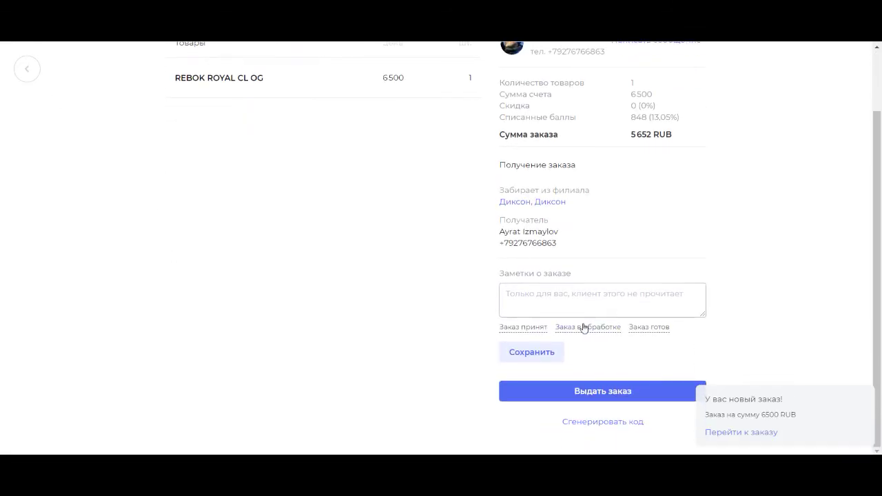
click(606, 422)
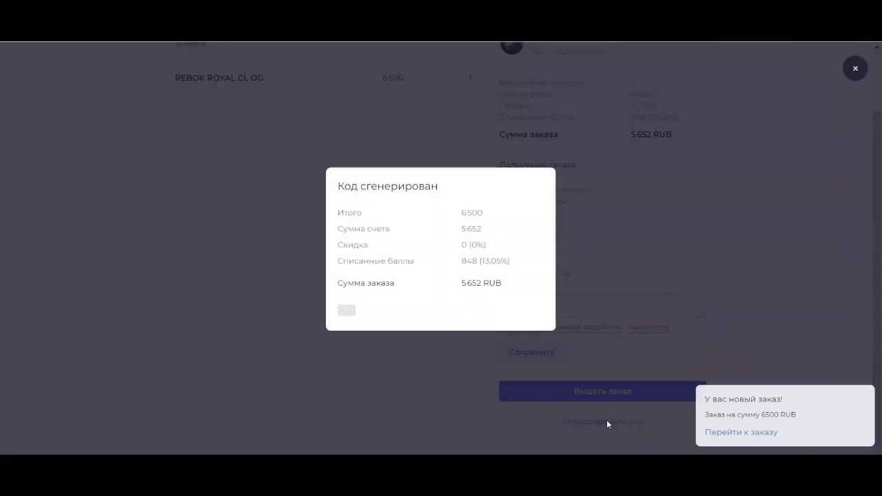
double_click(370, 312)
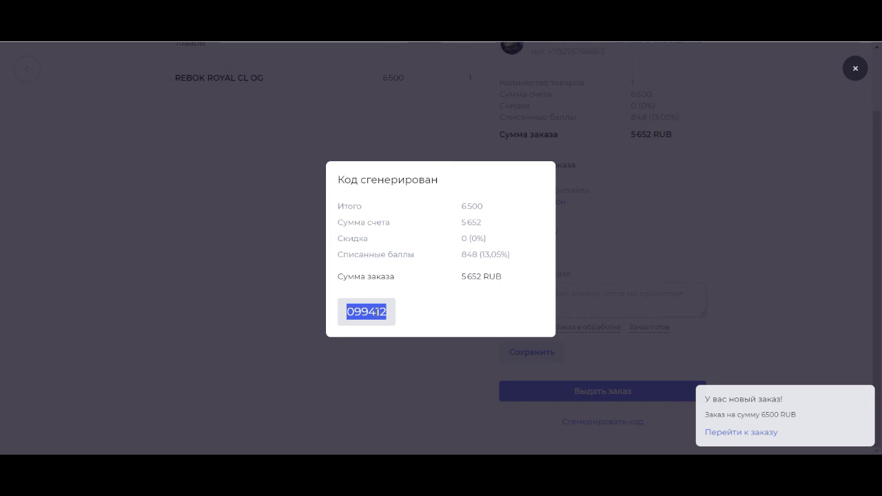
click(371, 309)
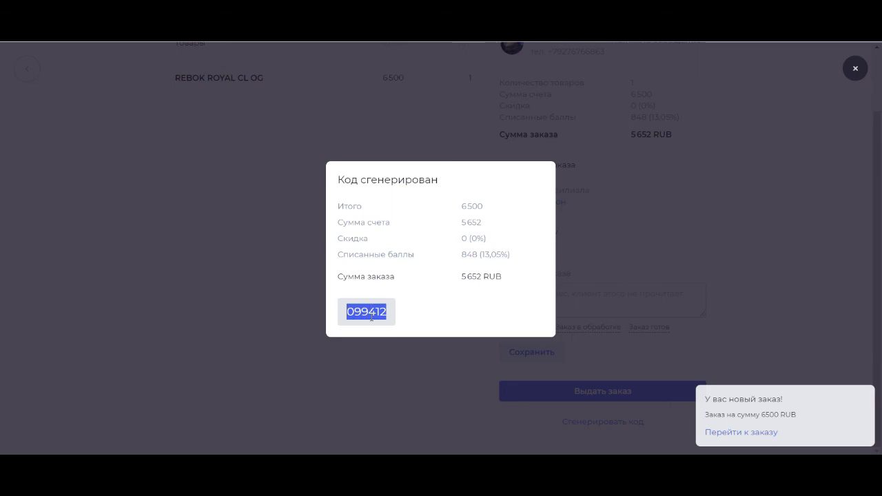
Step: Switch to PowerPoint slide 4 and highlight "Admin" and "закроется" in item 6 on automatic order closing
click(304, 456)
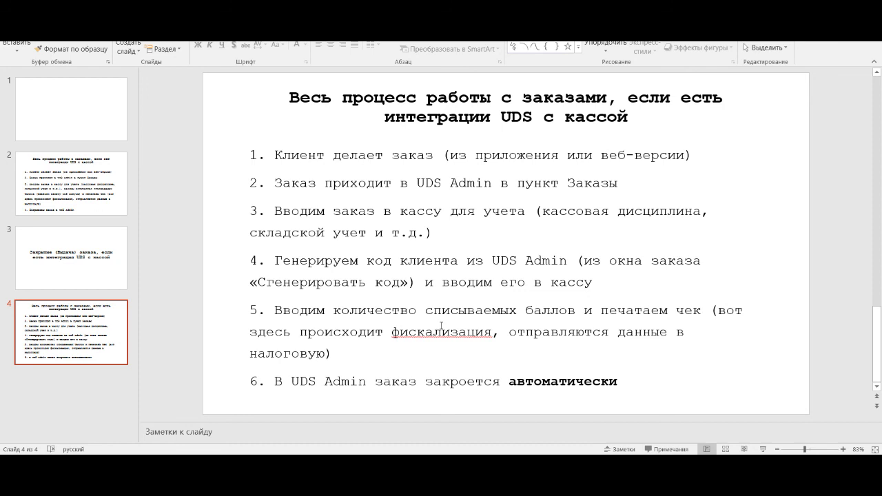
drag(325, 381, 366, 381)
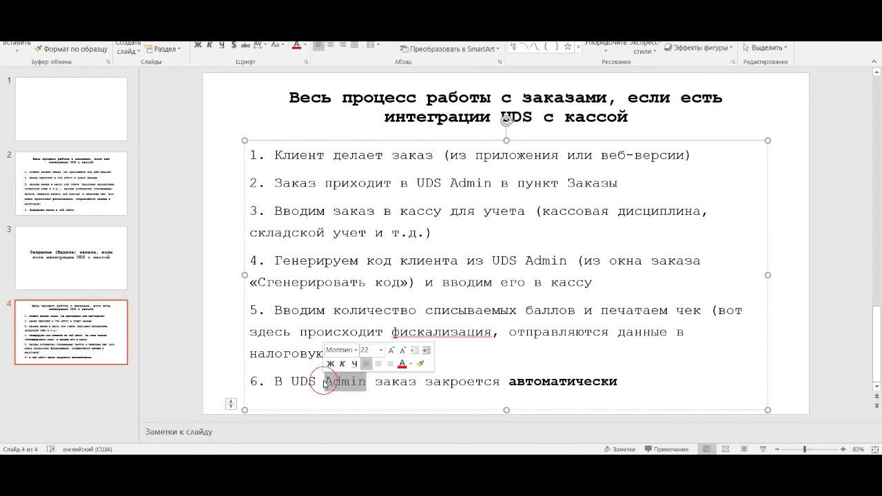
double_click(481, 389)
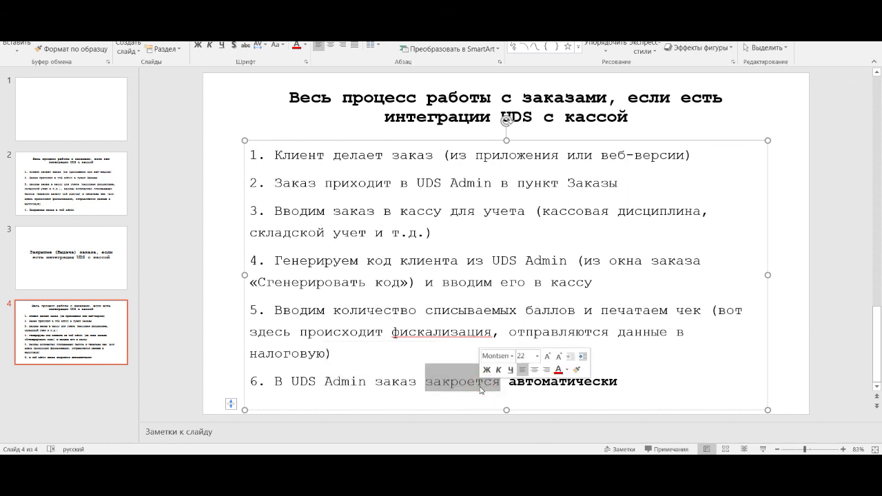
click(452, 383)
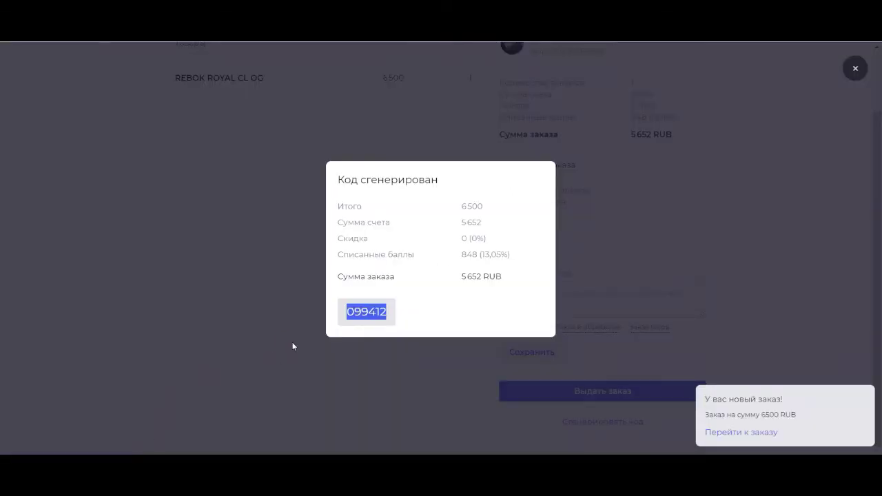
Step: Close the generated code window in UDS Admin and return to the Новые list in Заказы
click(285, 340)
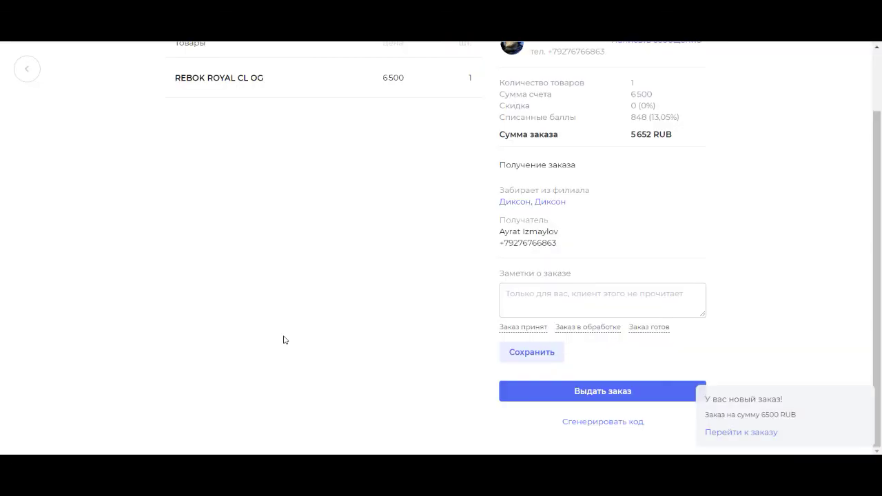
click(25, 76)
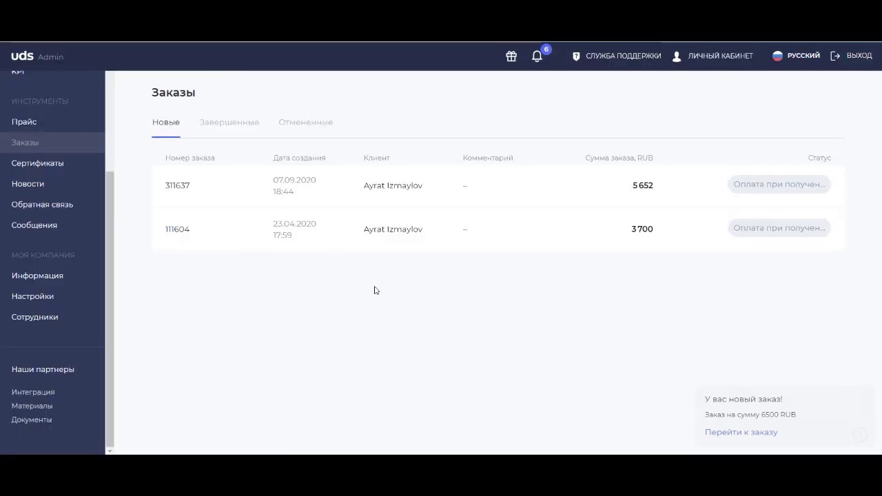